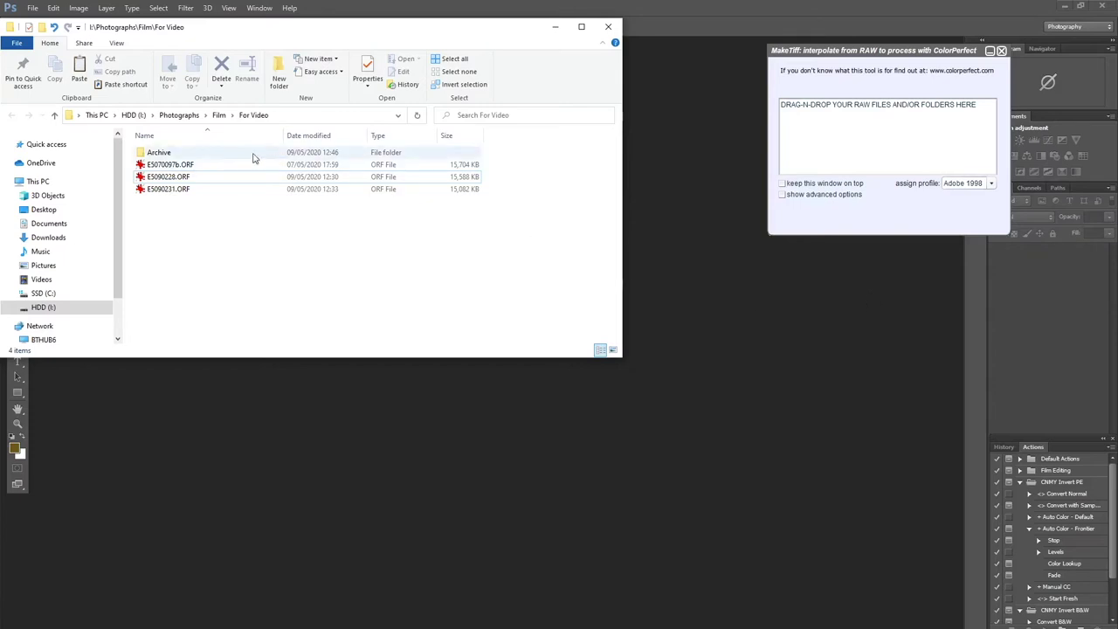
Preview E5070097b.ORF in IrfanView, then convert it to TIFF with MakeTiff
left_click(182, 166)
double_click(185, 166)
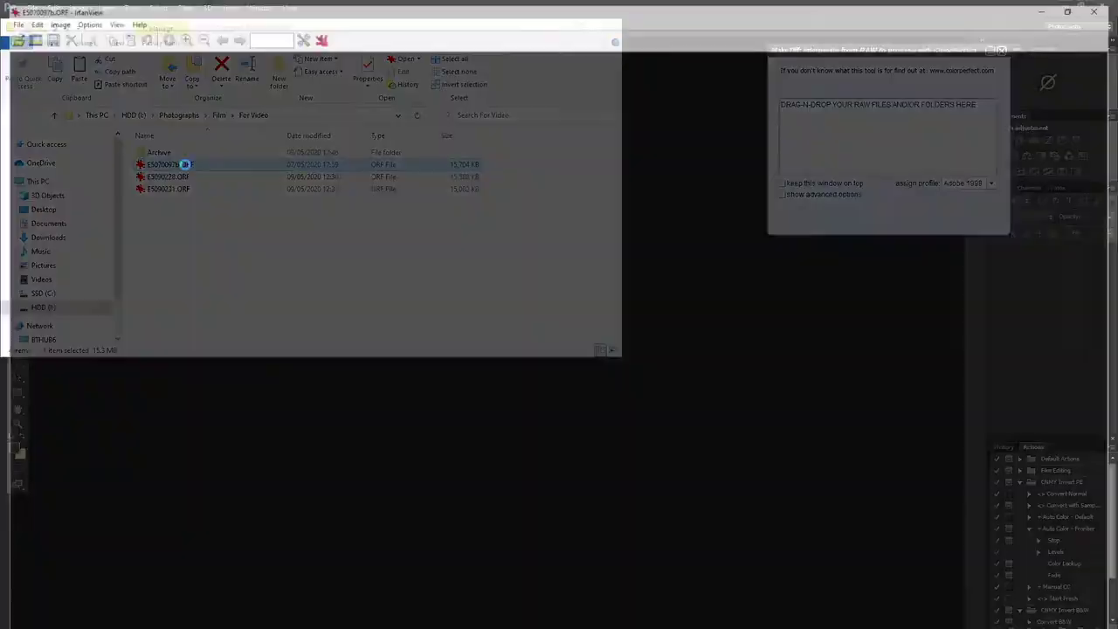
left_click(1103, 7)
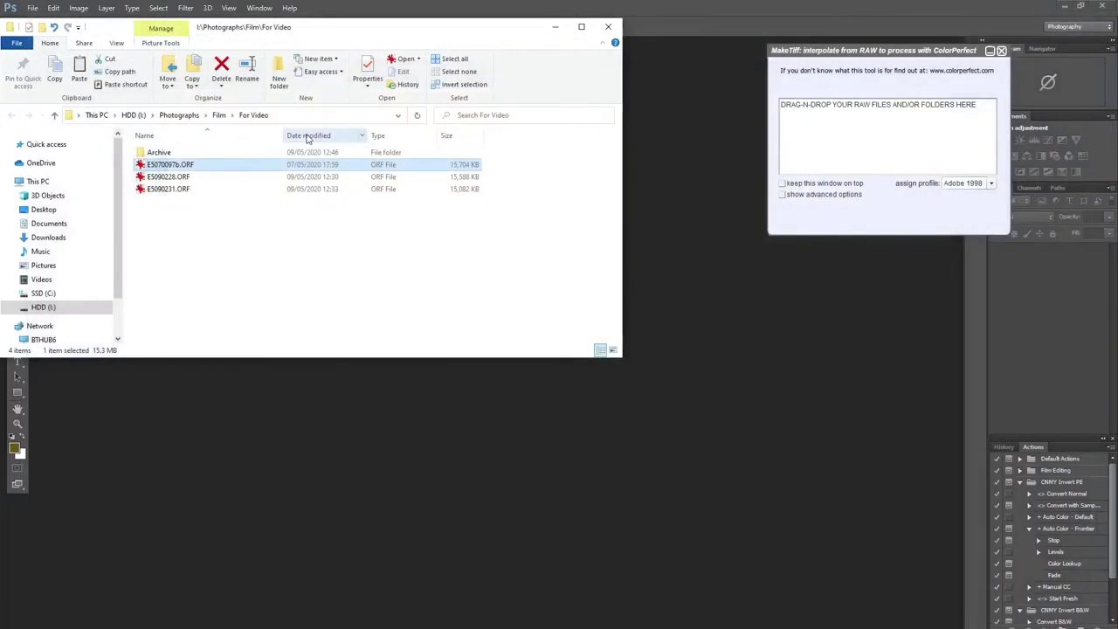
left_click_drag(166, 165, 896, 137)
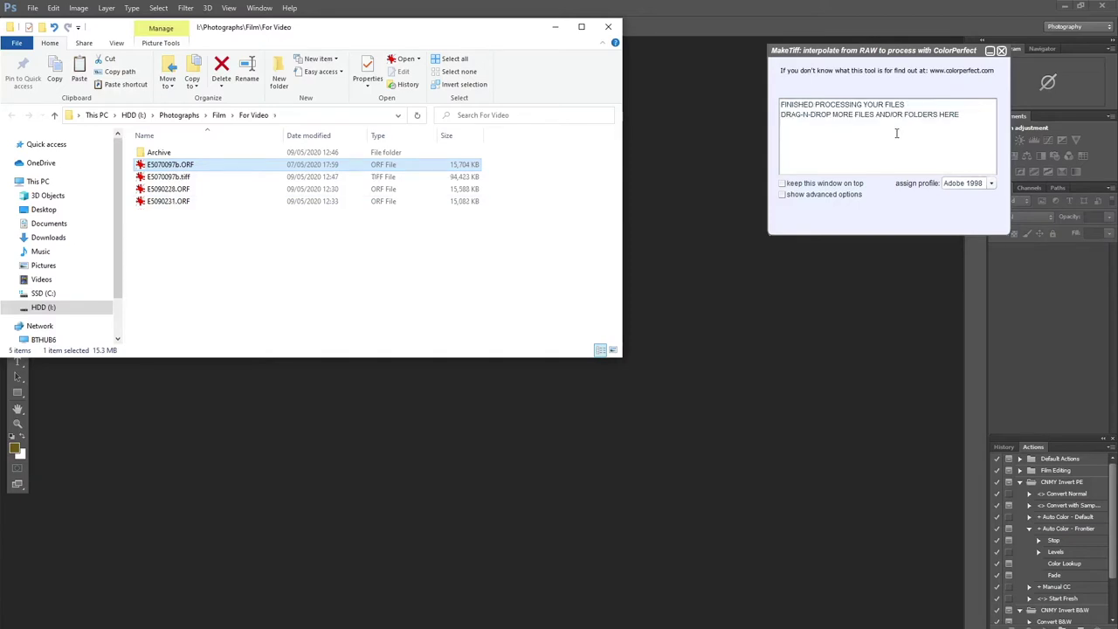
double_click(175, 166)
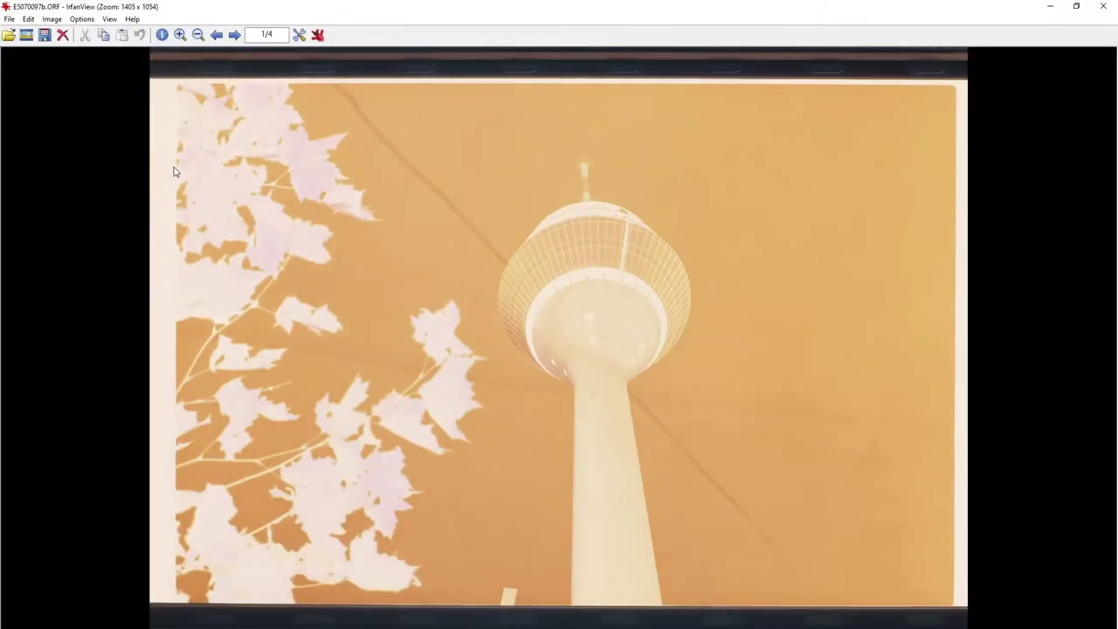
key("space")
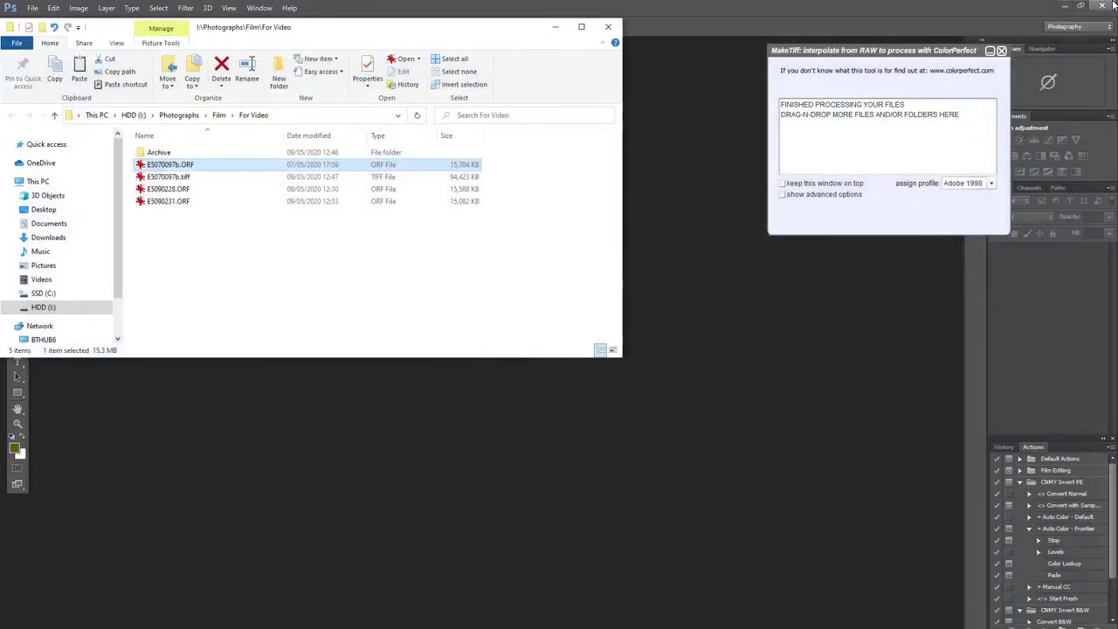
Open E5070097b.tiff in Photoshop and reposition its document window
left_click(158, 180)
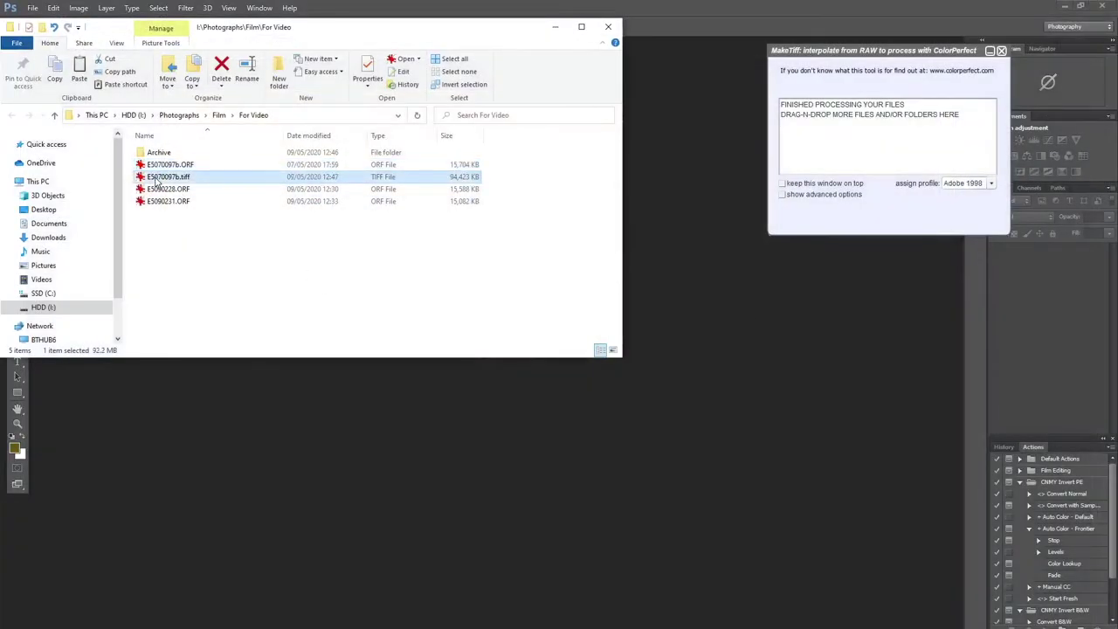
left_click_drag(158, 180, 586, 535)
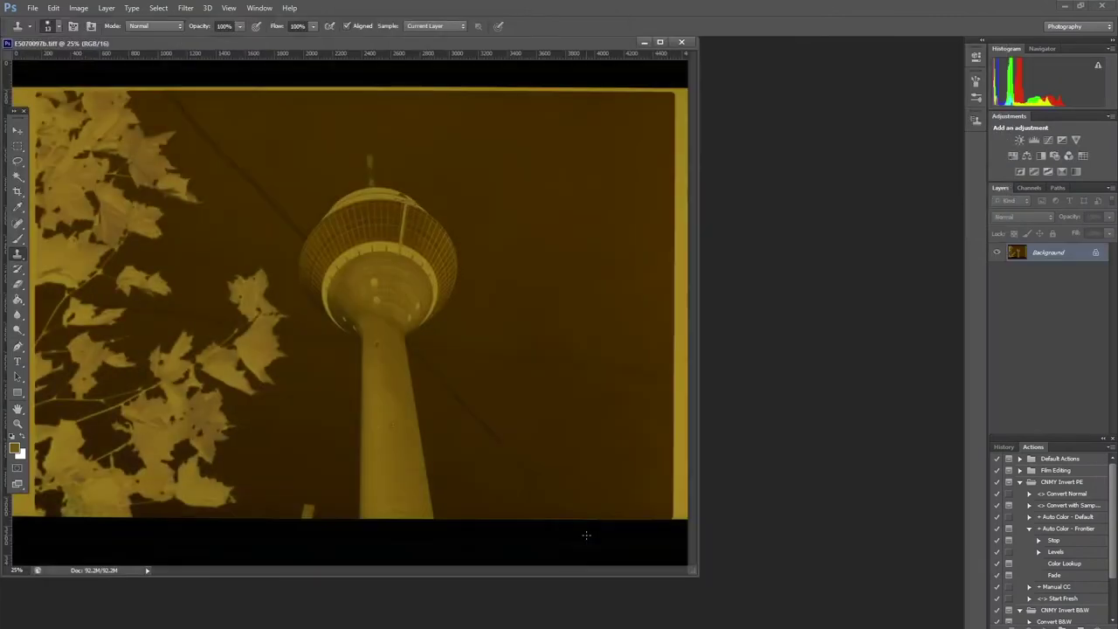
left_click_drag(255, 41, 349, 47)
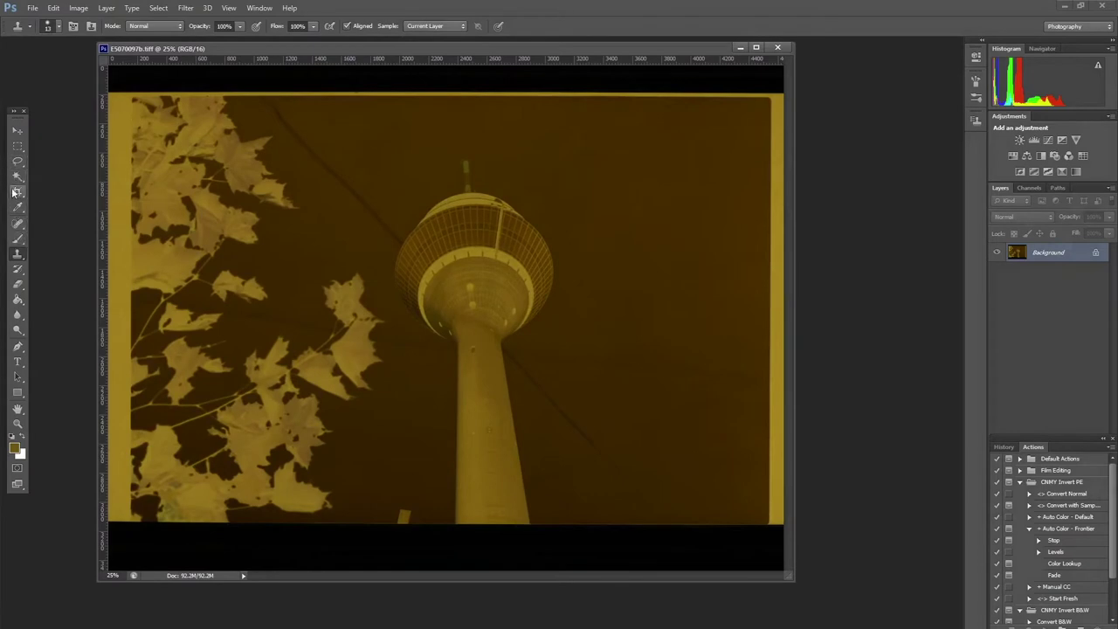
Crop away the film border around the tower picture
left_click(17, 191)
left_click_drag(135, 103, 778, 530)
left_click(585, 27)
Fit the image on screen and select the Convert Normal inversion action
left_click(18, 423)
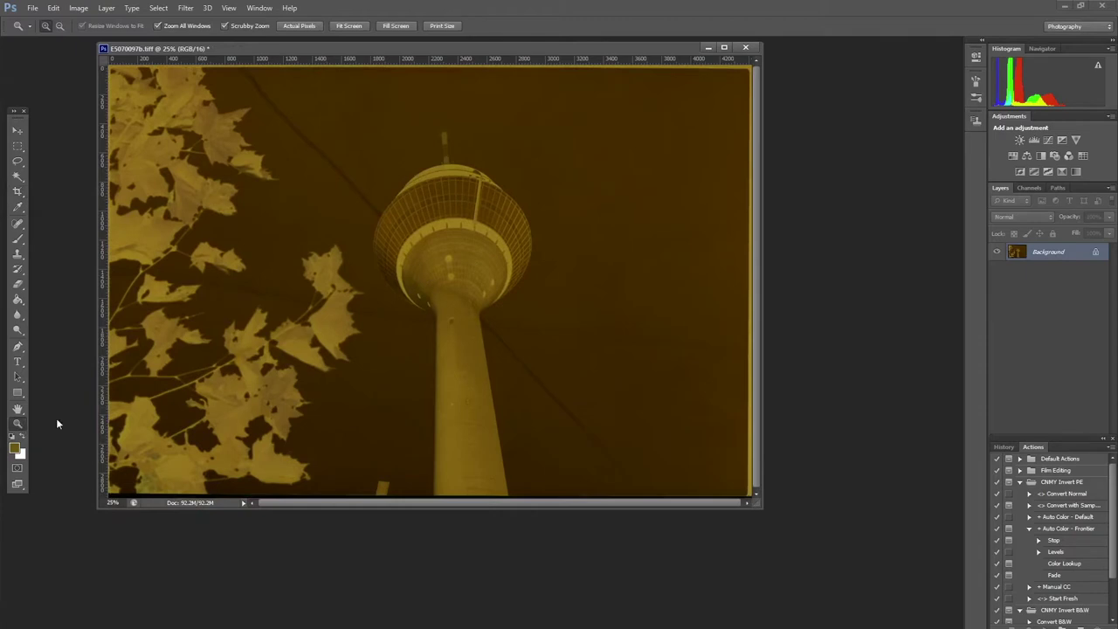
right_click(423, 270)
left_click(453, 276)
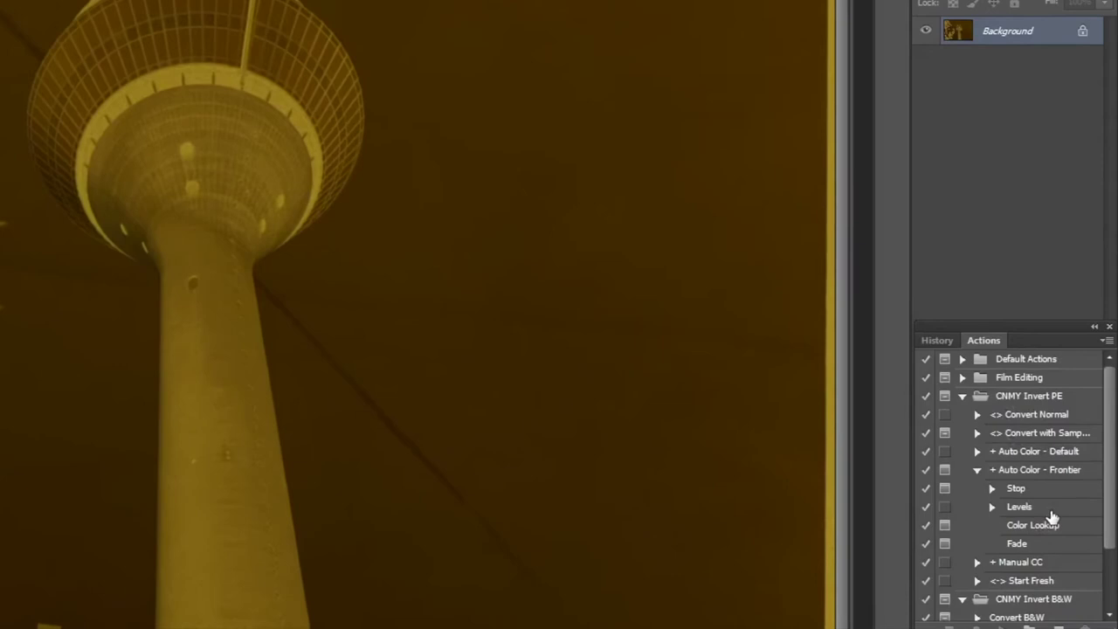
left_click(1030, 403)
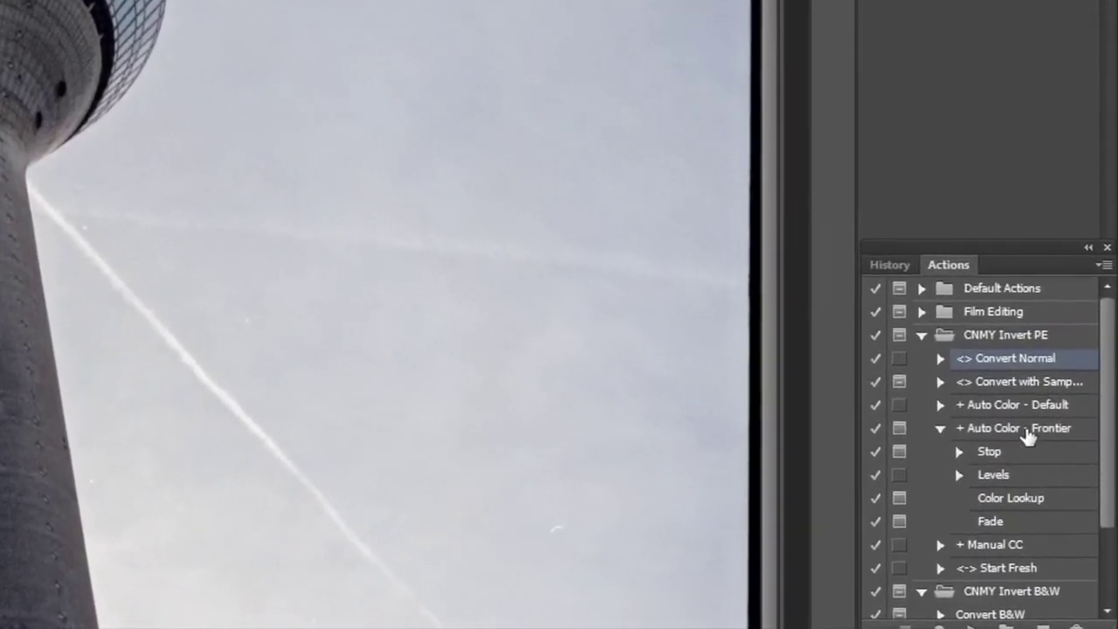
Run the Auto Color - Frontier action and bring up the Color Lookup 3D LUT choices
left_click(1052, 462)
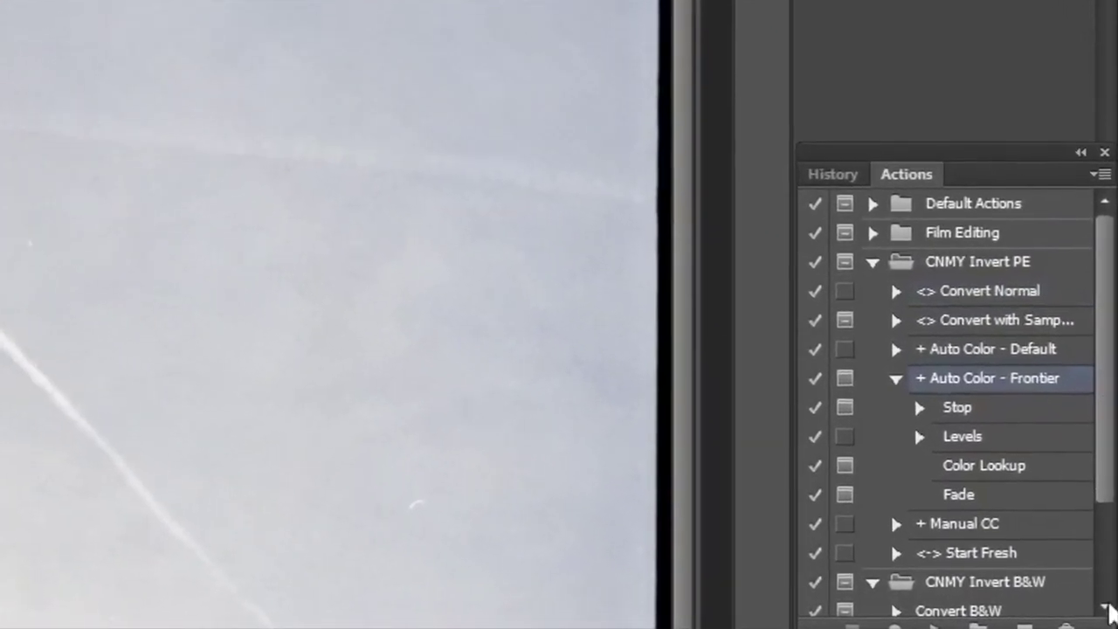
double_click(979, 460)
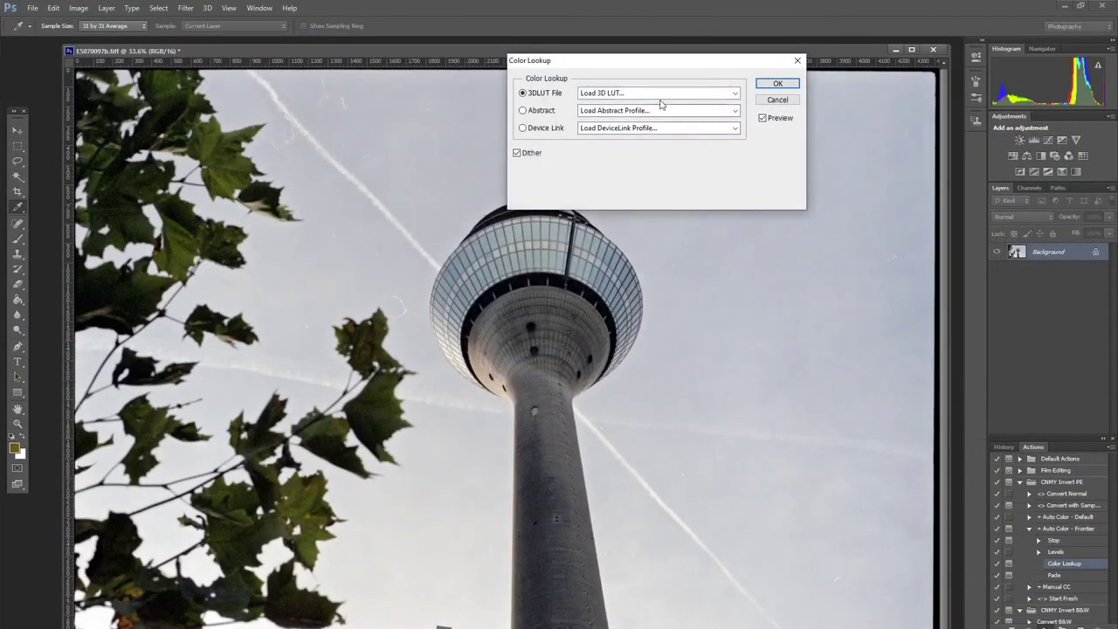
left_click(660, 92)
Load CNMY_emFrontier.CUBE as the colour lookup's 3D LUT and confirm it
left_click(653, 105)
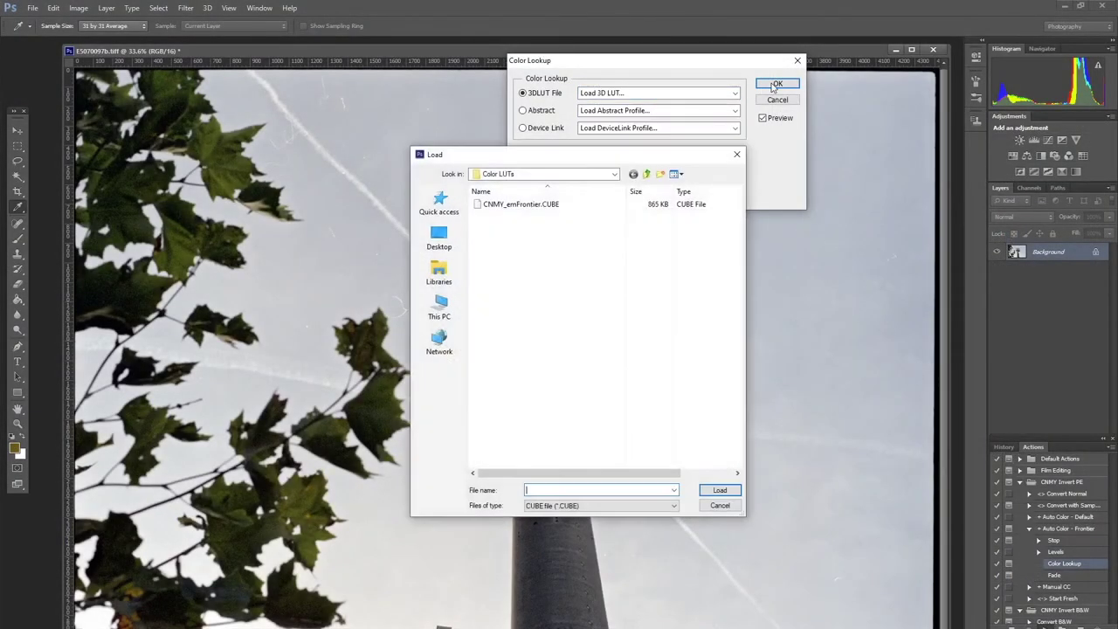
left_click(514, 205)
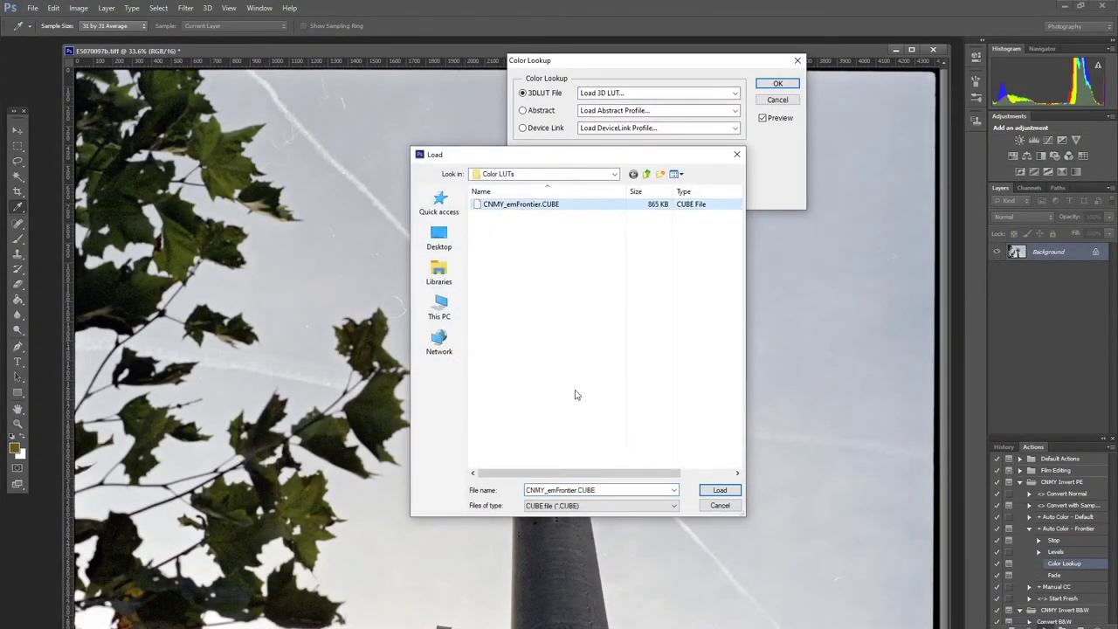
left_click(718, 490)
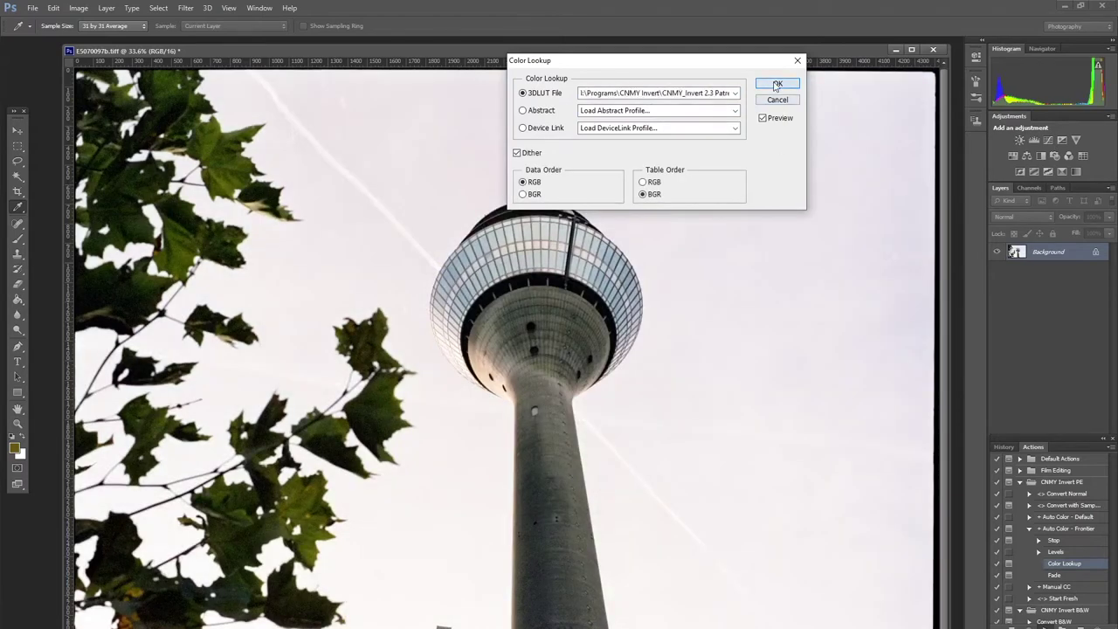
left_click(776, 83)
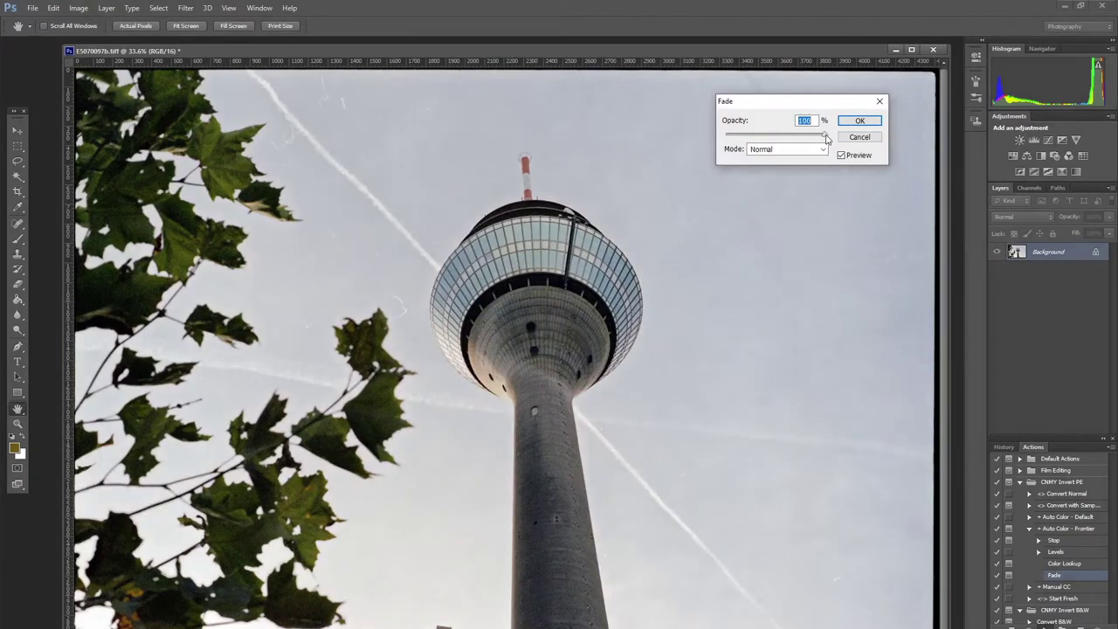
Fade the lookup to about 16% and zoom in on the tower at 50%
left_click_drag(827, 138, 743, 142)
key("Return")
key("z")
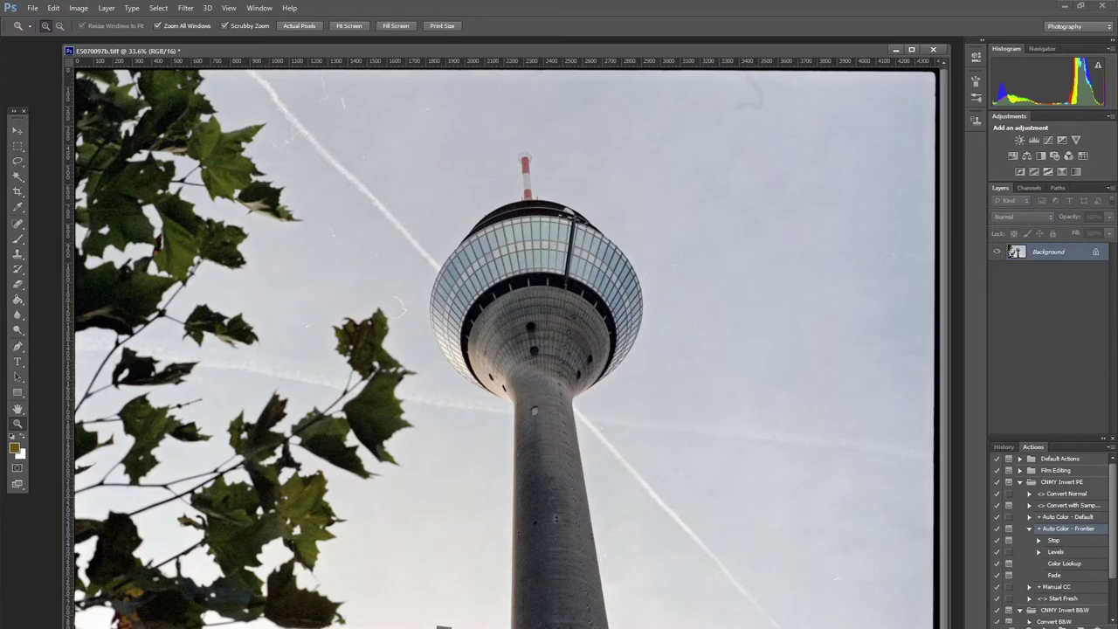
left_click_drag(300, 620, 479, 615)
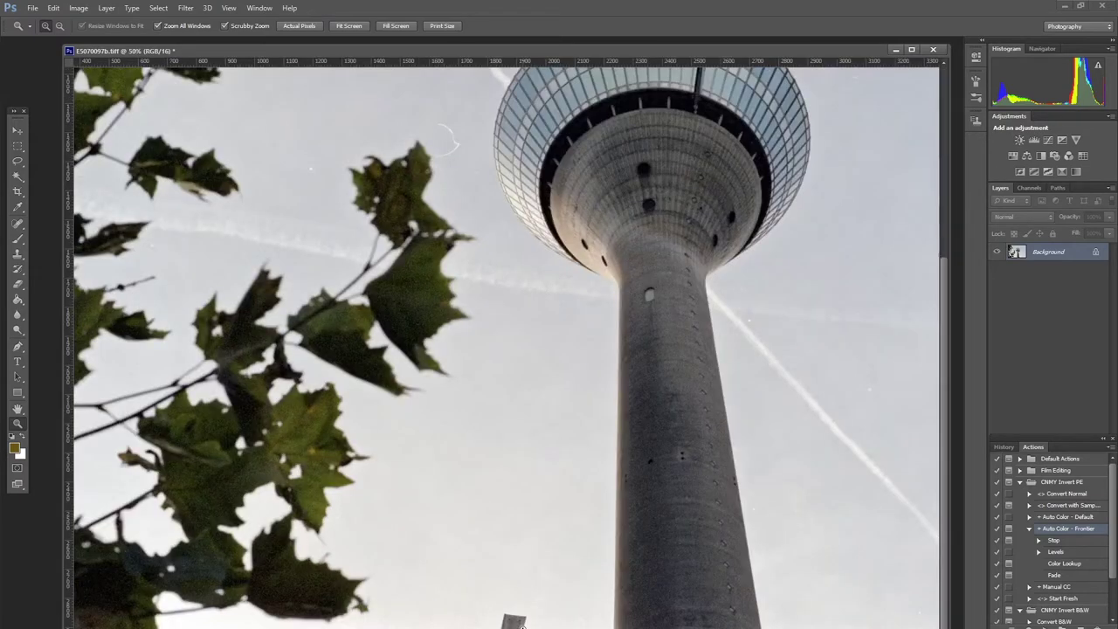
Zoom to 100% and content-aware fill the dark mark near the bottom of the sky
left_click(520, 623)
key("l")
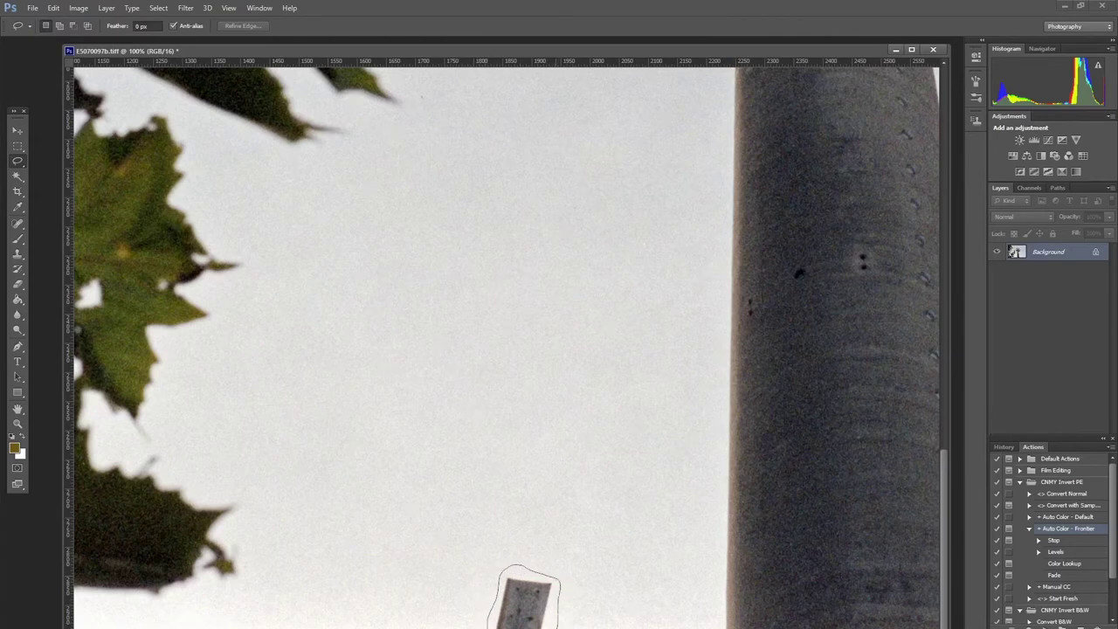
right_click(523, 601)
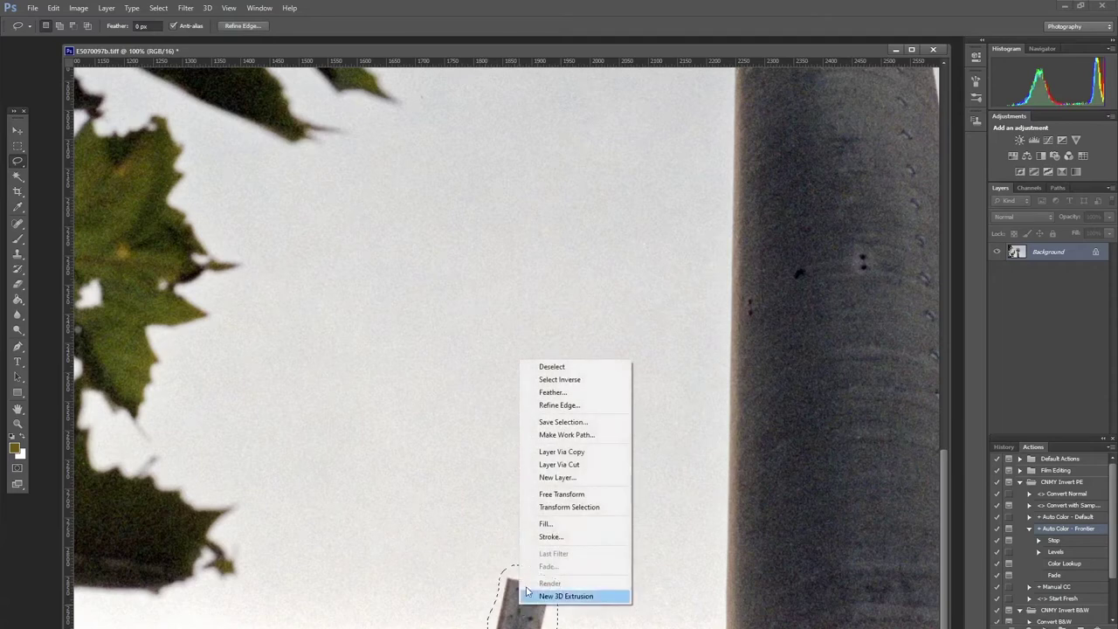
left_click(542, 522)
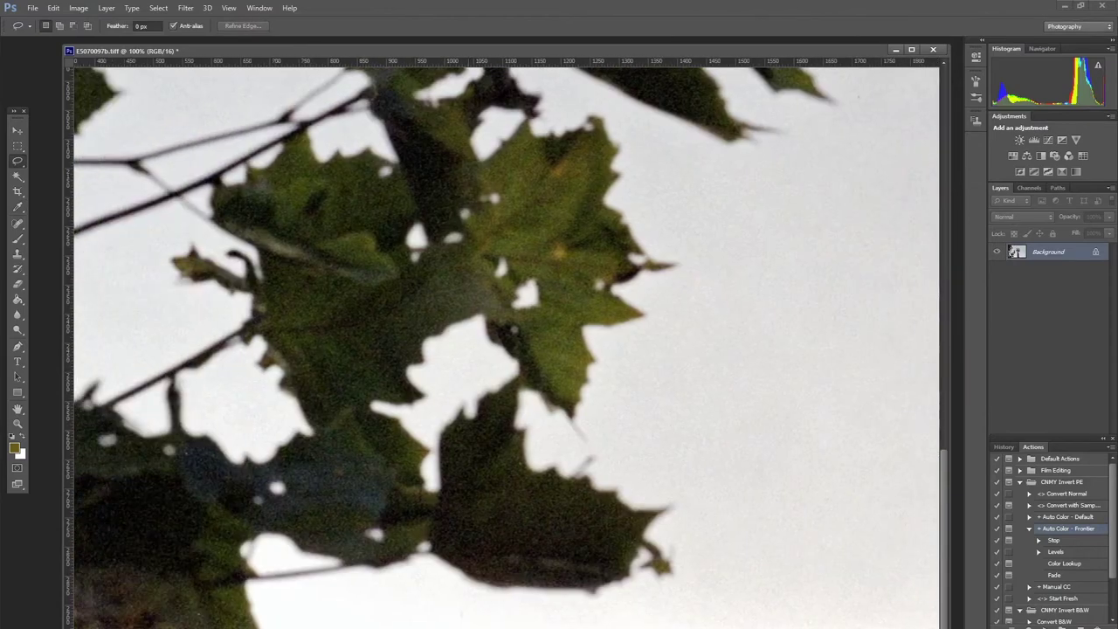
left_click_drag(453, 595, 456, 612)
right_click(464, 610)
left_click(502, 517)
key("Return")
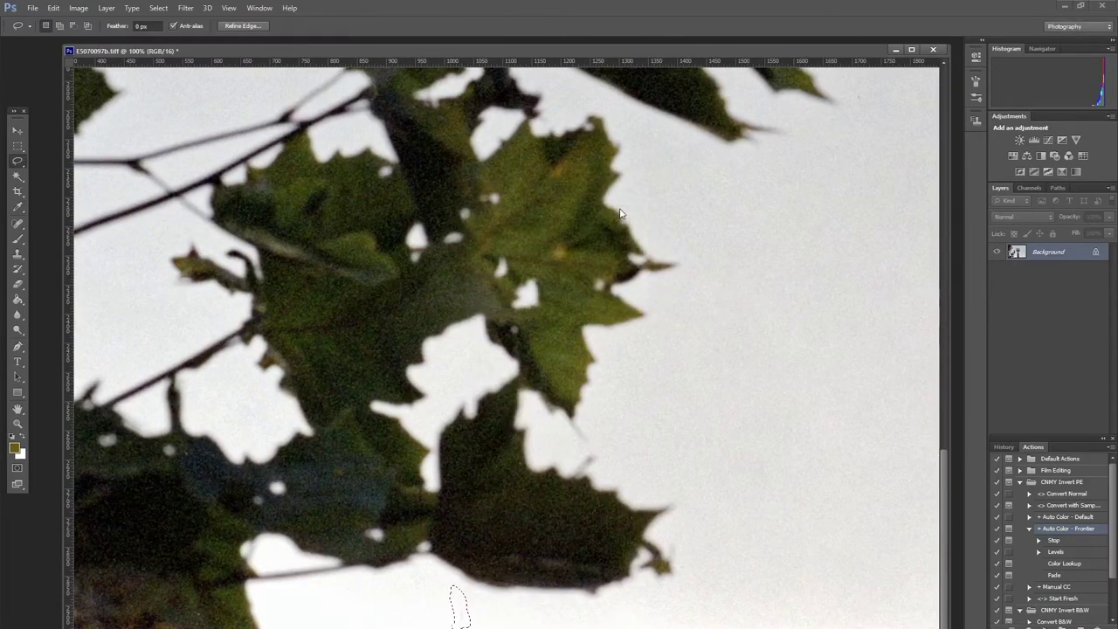
Lasso and content-aware fill two dust specks in the sky
left_click_drag(946, 548, 944, 406)
left_click_drag(245, 274, 247, 271)
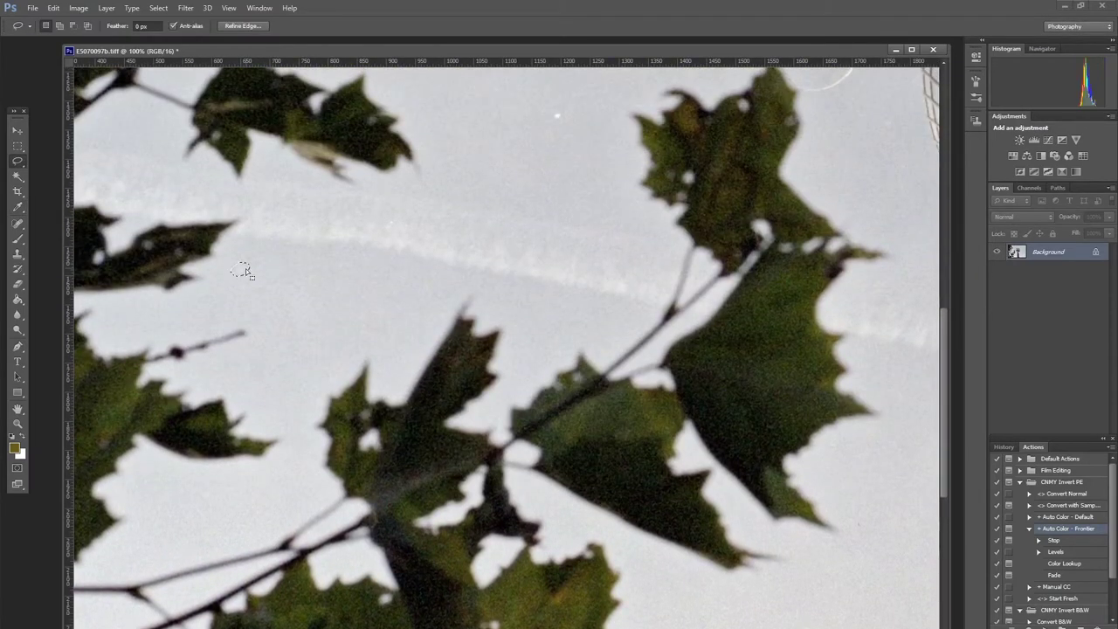
right_click(245, 274)
left_click(292, 434)
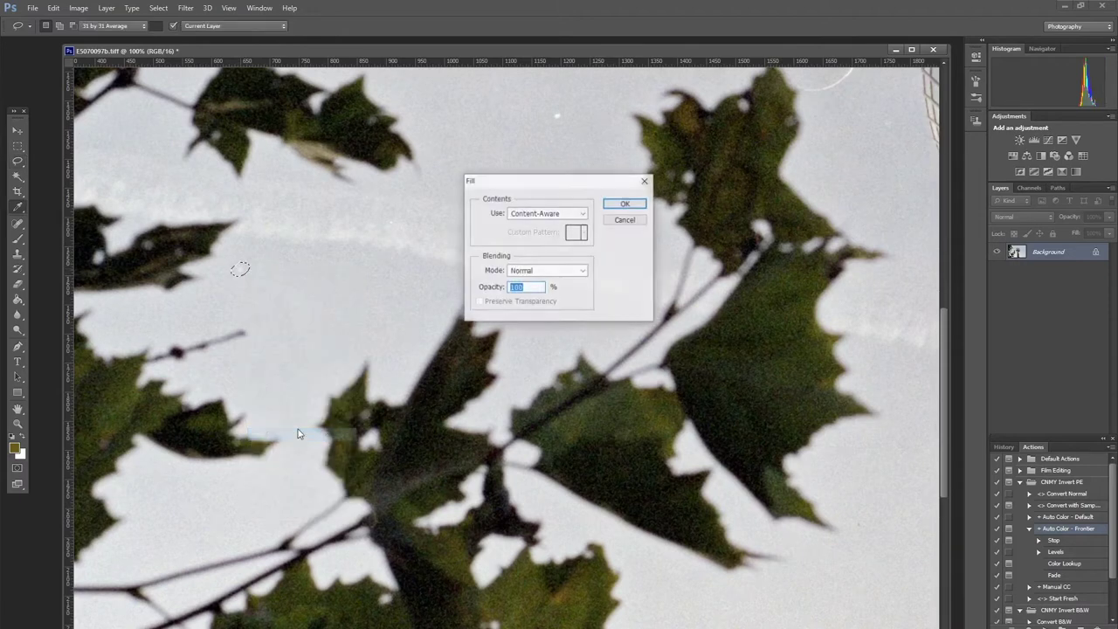
left_click(627, 204)
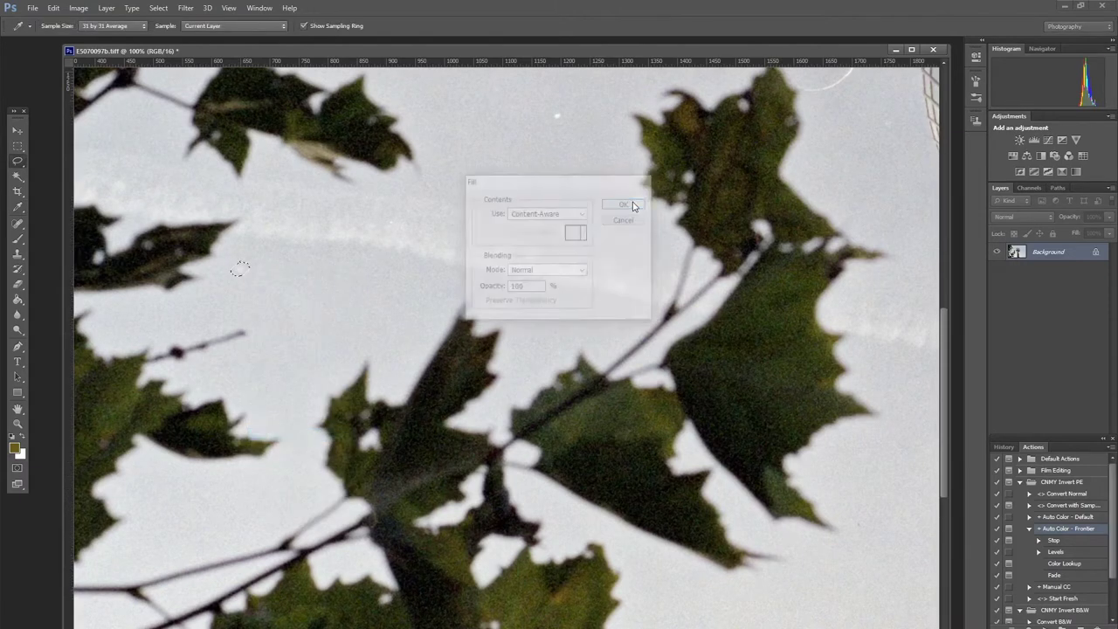
left_click_drag(556, 114, 554, 115)
right_click(554, 116)
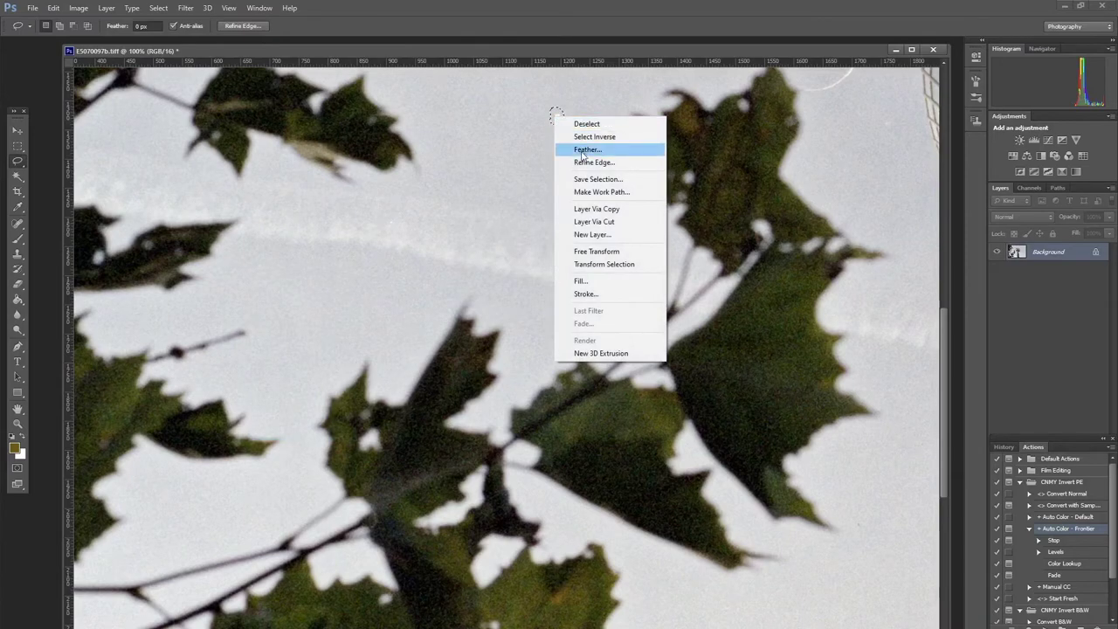
left_click(611, 281)
left_click(628, 204)
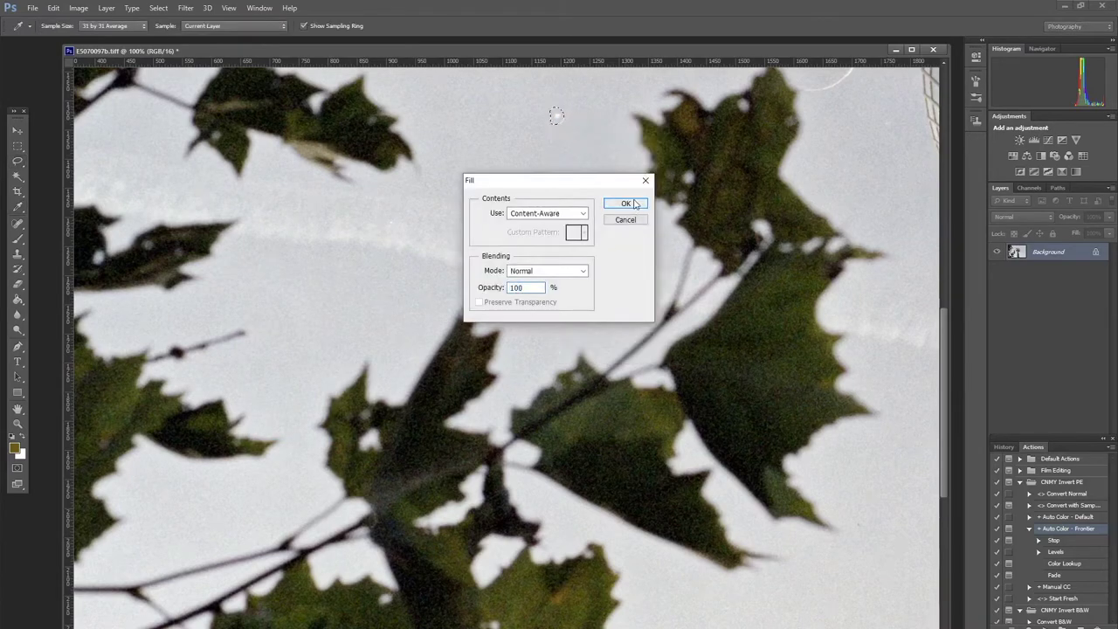
Remove several more small sky spots with Shift+F5 content-aware fills
scroll(494, 350, "right", 5)
left_click_drag(609, 255, 617, 333)
key("shift+F5")
key("Return")
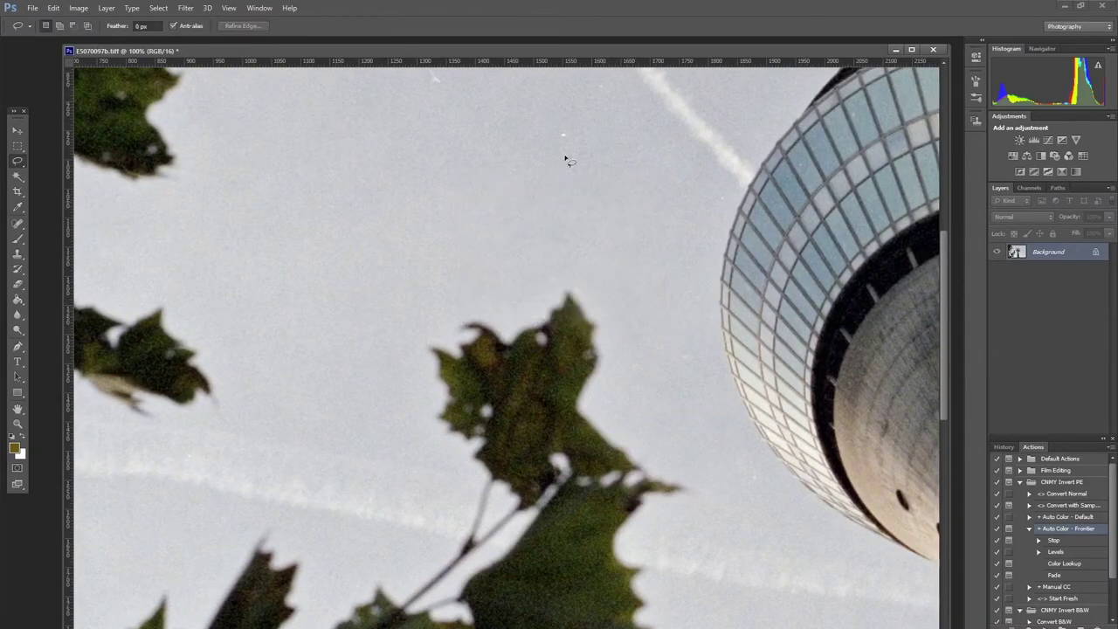
key("shift+F5")
key("Return")
scroll(429, 244, "up", 5)
left_click_drag(429, 244, 437, 262)
key("shift+F5")
key("Return")
Content-aware fill the scratches in the upper sky
scroll(437, 262, "left", 5)
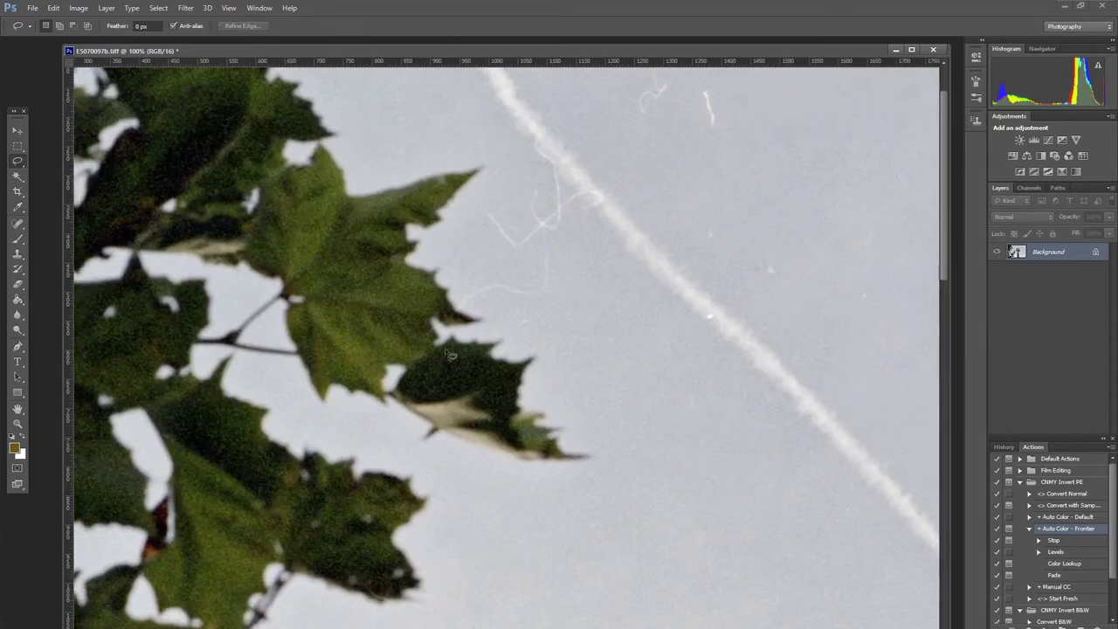
mouse_move(483, 223)
left_mouse_down()
mouse_move(579, 187)
mouse_move(505, 301)
mouse_move(481, 233)
left_mouse_up()
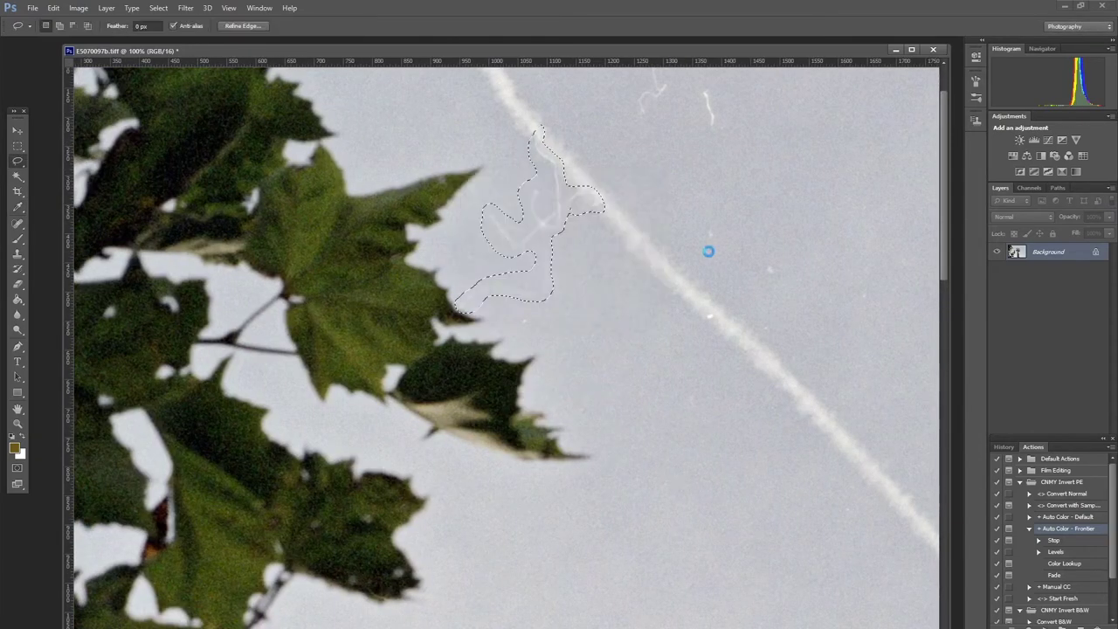
key("shift+F5")
key("Return")
left_click_drag(703, 81, 654, 187)
key("shift+F5")
key("Return")
scroll(626, 206, "up", 4)
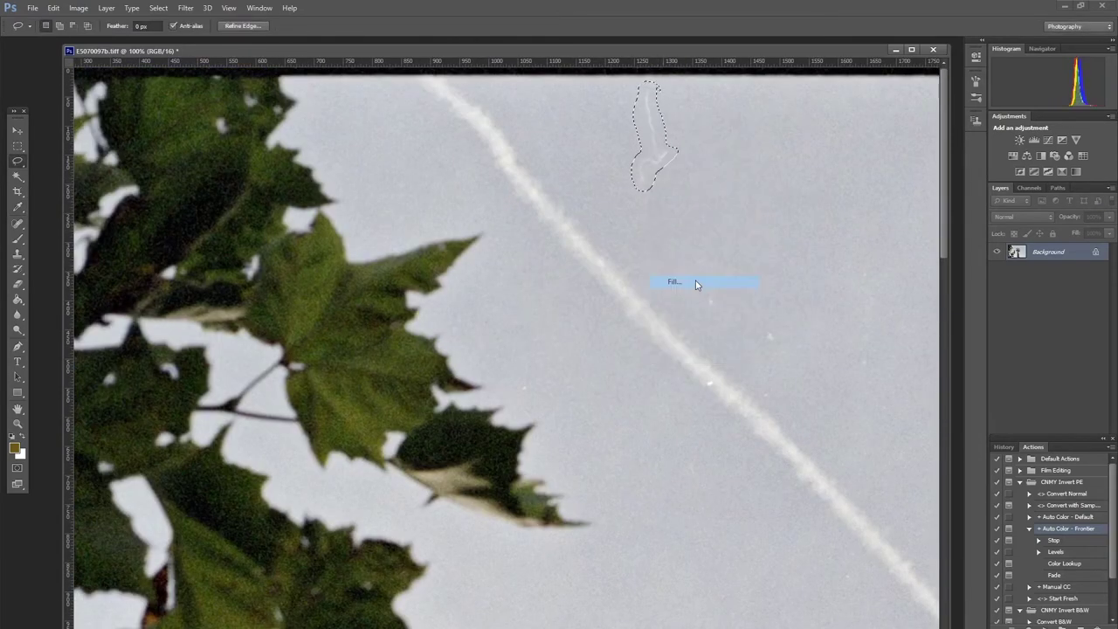
key("shift+F5")
key("Return")
left_click_drag(708, 307, 710, 297)
key("shift+F5")
left_click(626, 206)
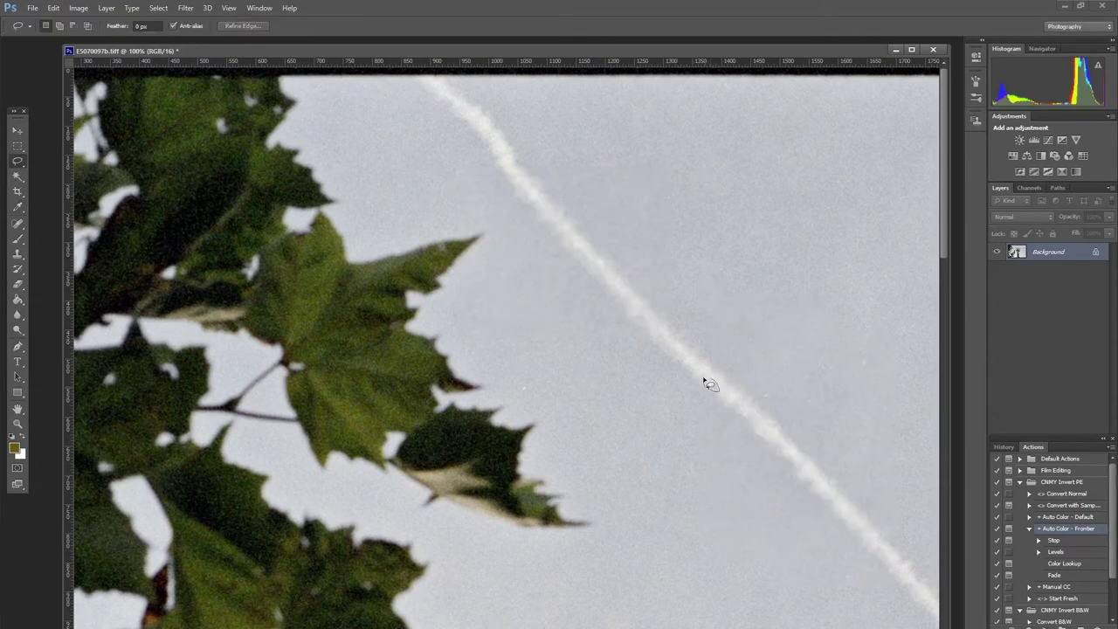
Content-aware fill the remaining smudge in the sky
scroll(519, 312, "right", 20)
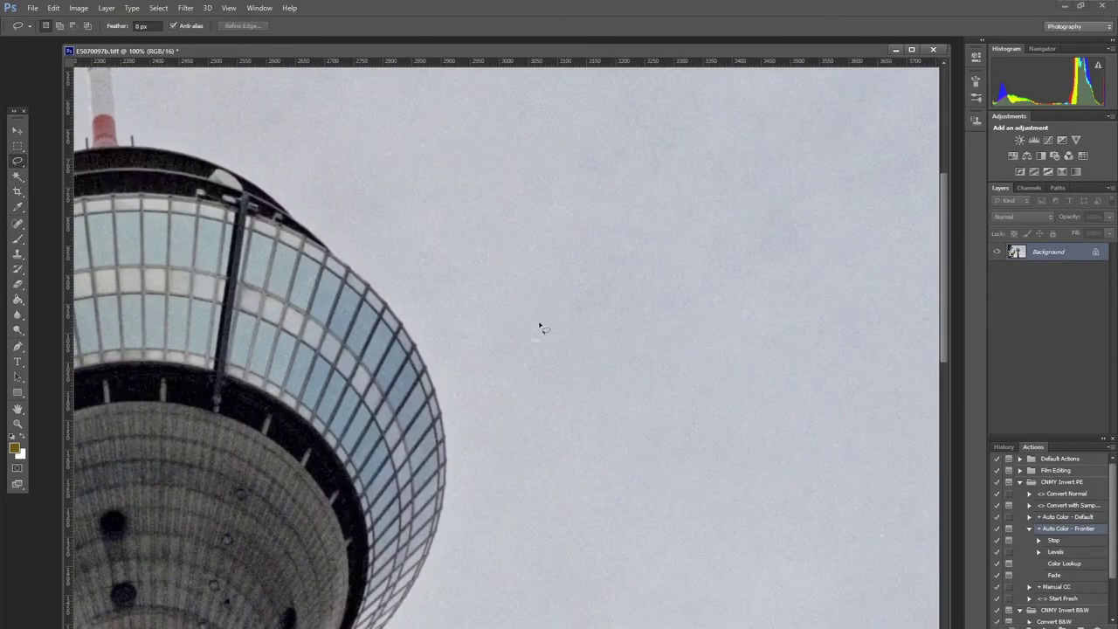
scroll(544, 324, "up", 3)
left_click_drag(655, 78, 616, 205)
scroll(654, 230, "down", 10)
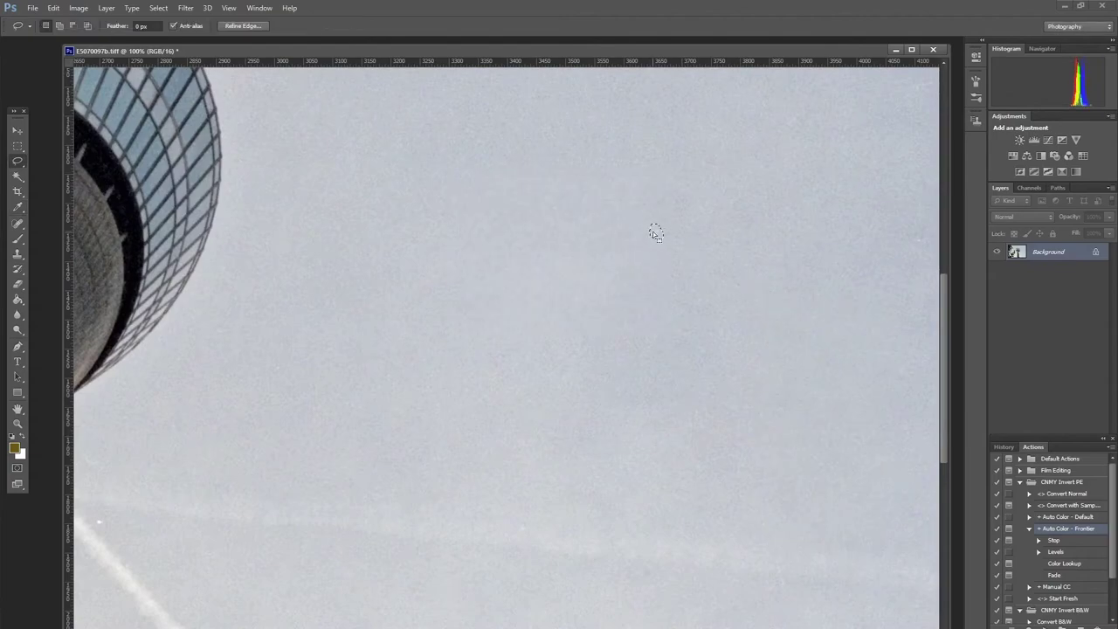
key("shift+F5")
key("Return")
Touch up the leftover blemishes with the Clone Stamp tool
key("s")
scroll(618, 353, "left", 20)
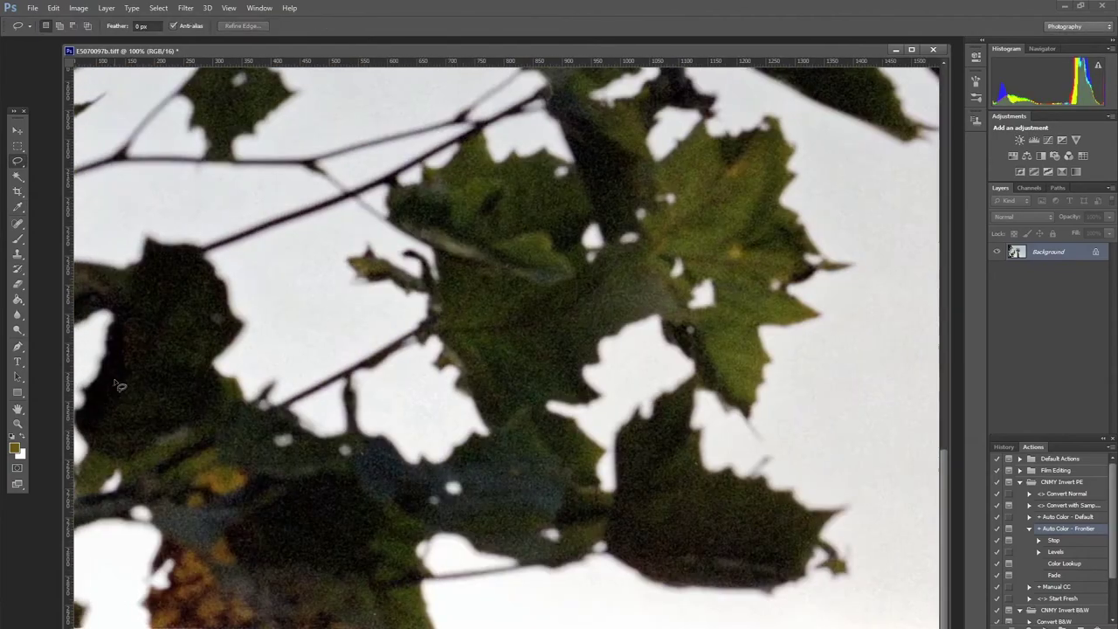
scroll(517, 373, "up", 4)
key("z")
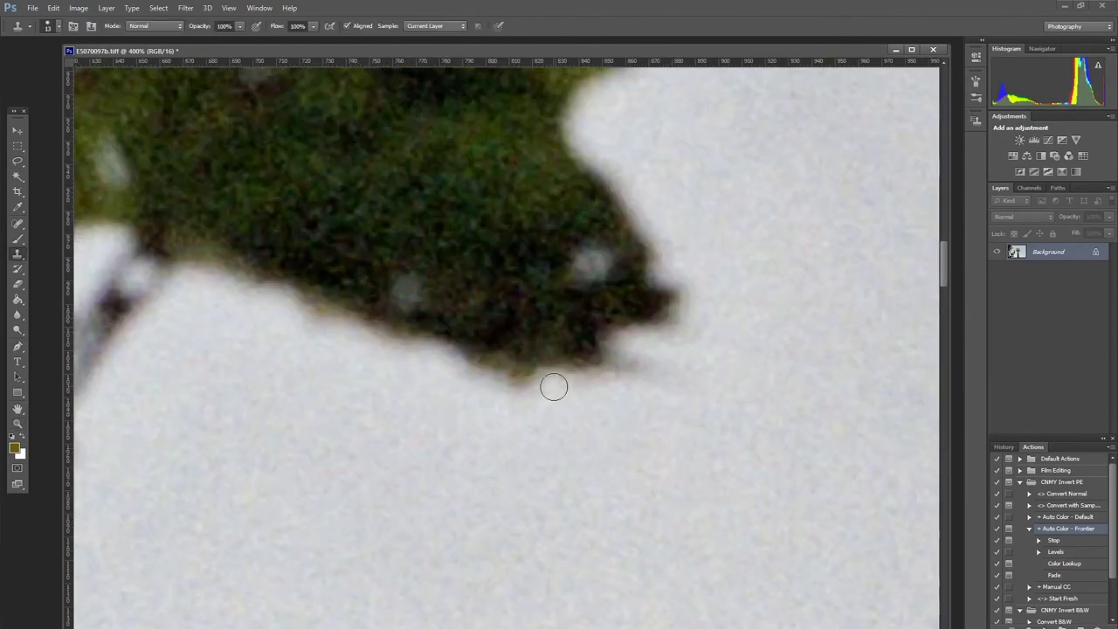
scroll(634, 375, "up", 5)
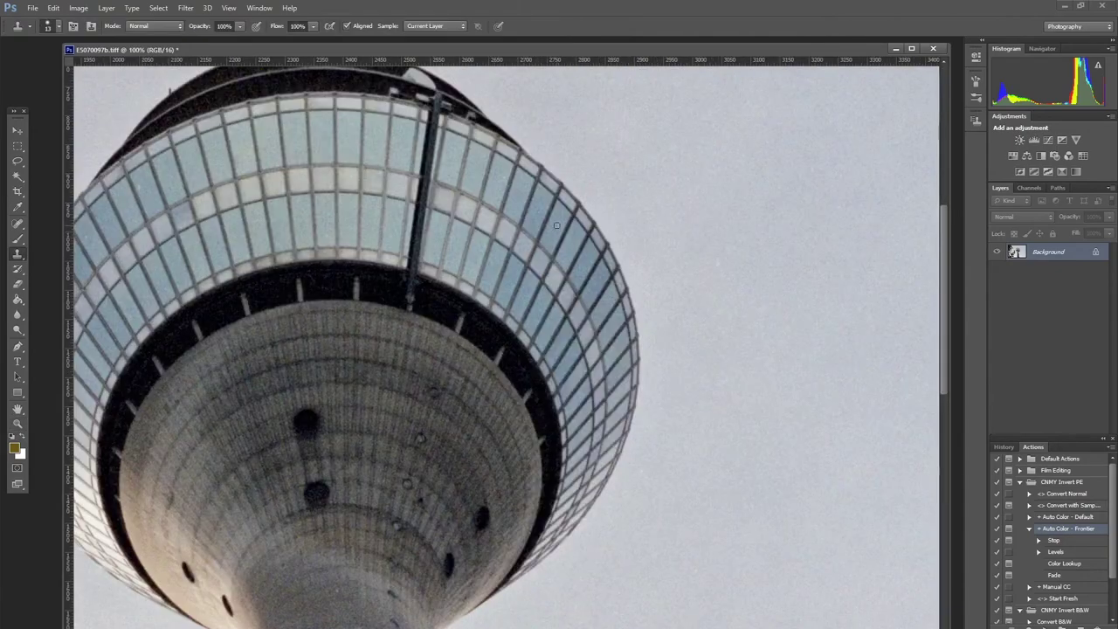
scroll(507, 350, "down", 10)
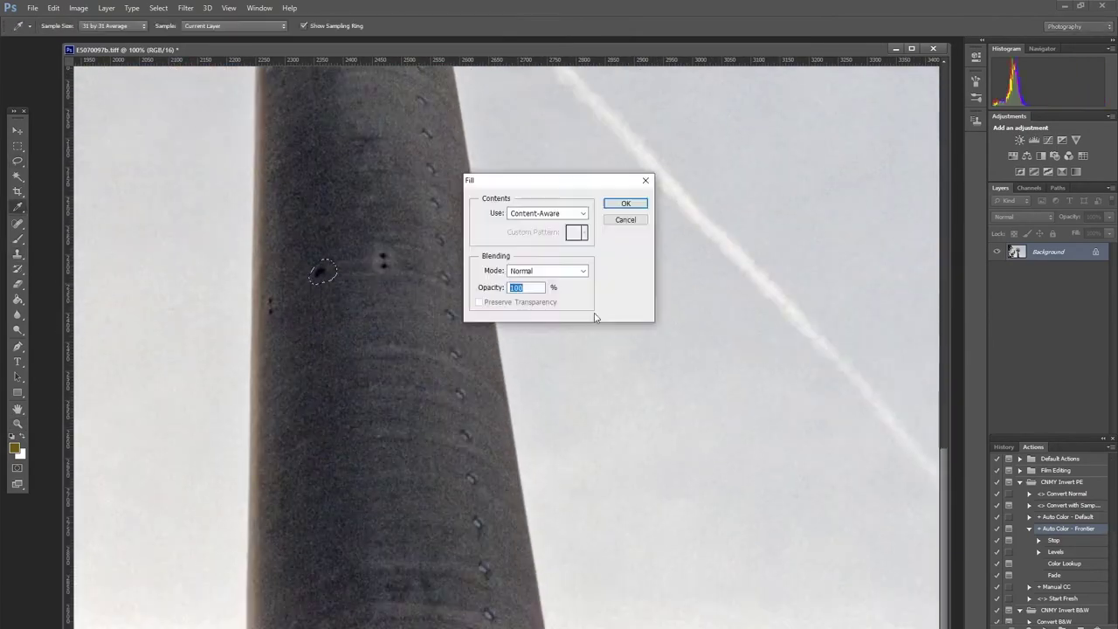
key("Return")
key("Return")
key("s")
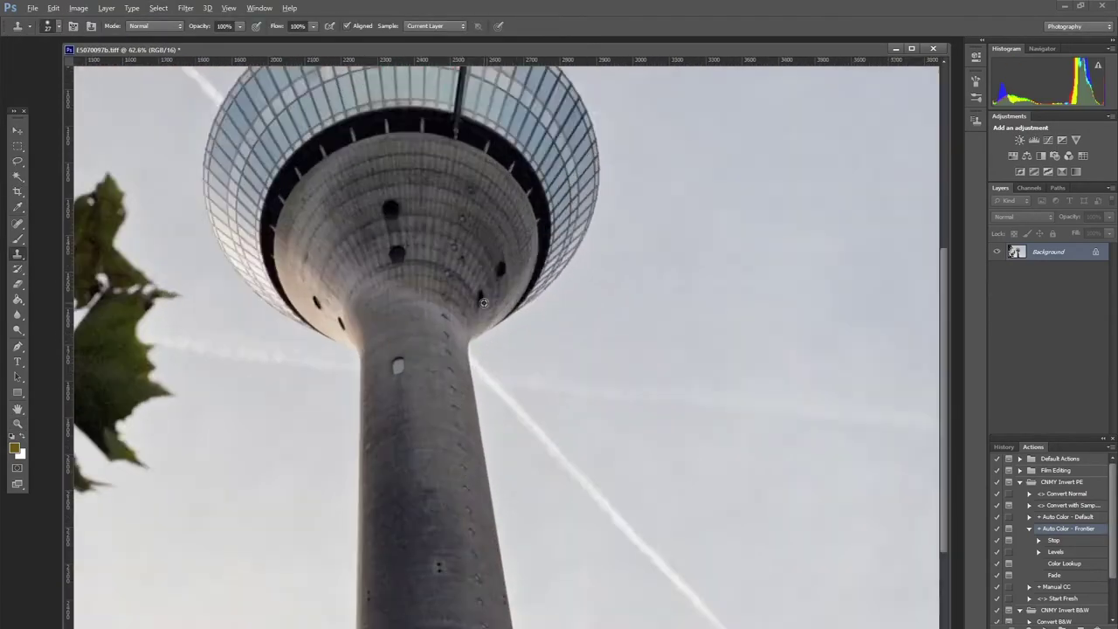
scroll(609, 478, "up", 2)
scroll(609, 478, "down", 5)
scroll(725, 515, "up", 10)
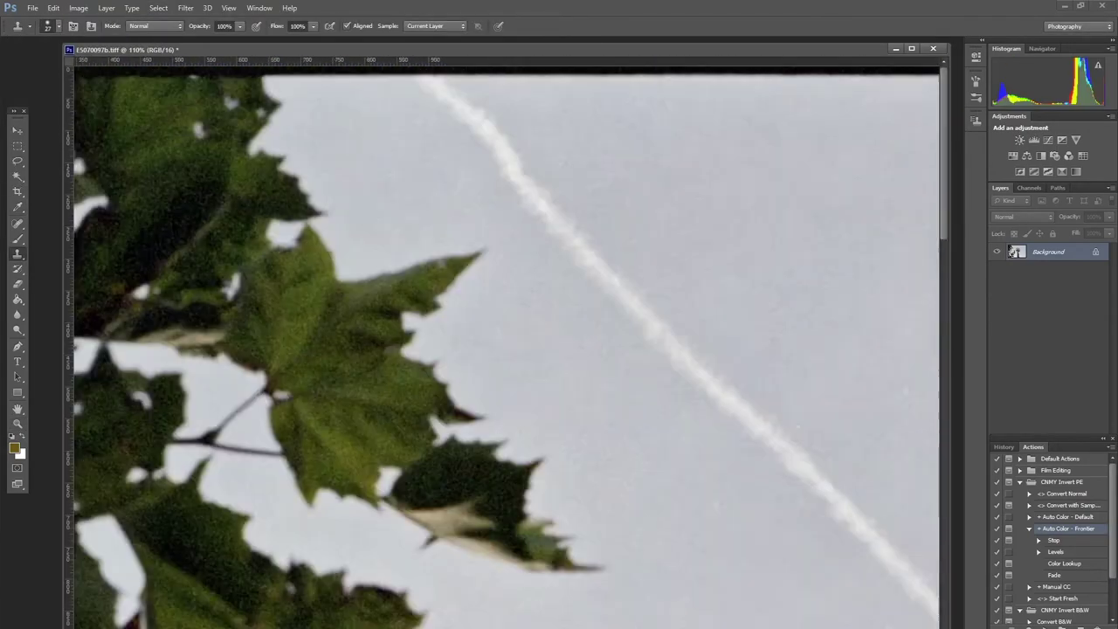
scroll(507, 350, "right", 20)
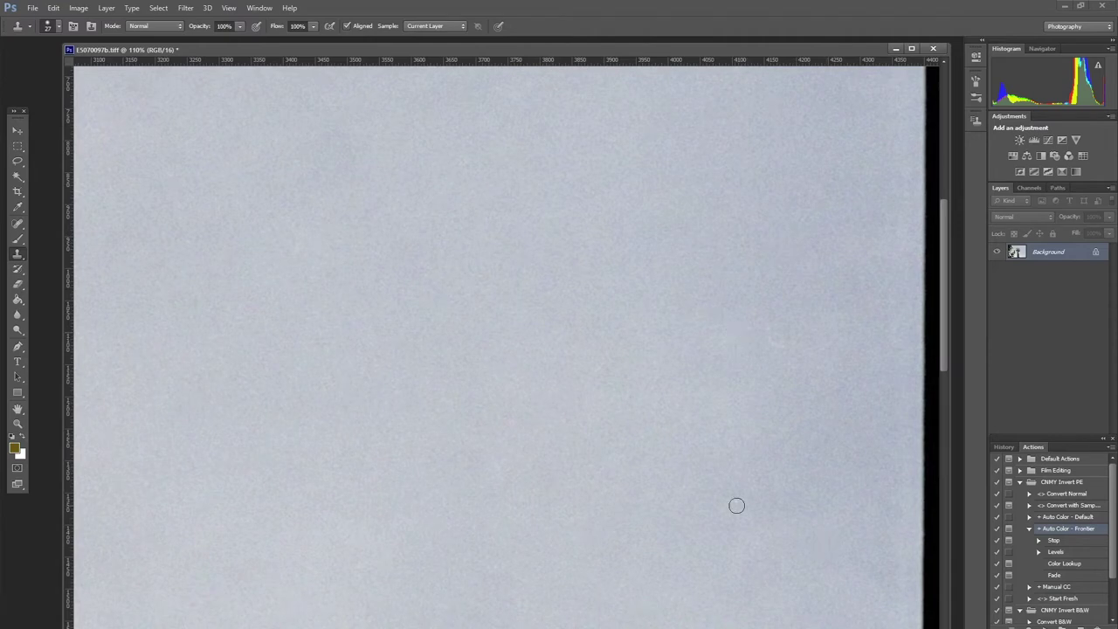
scroll(834, 304, "down", 1)
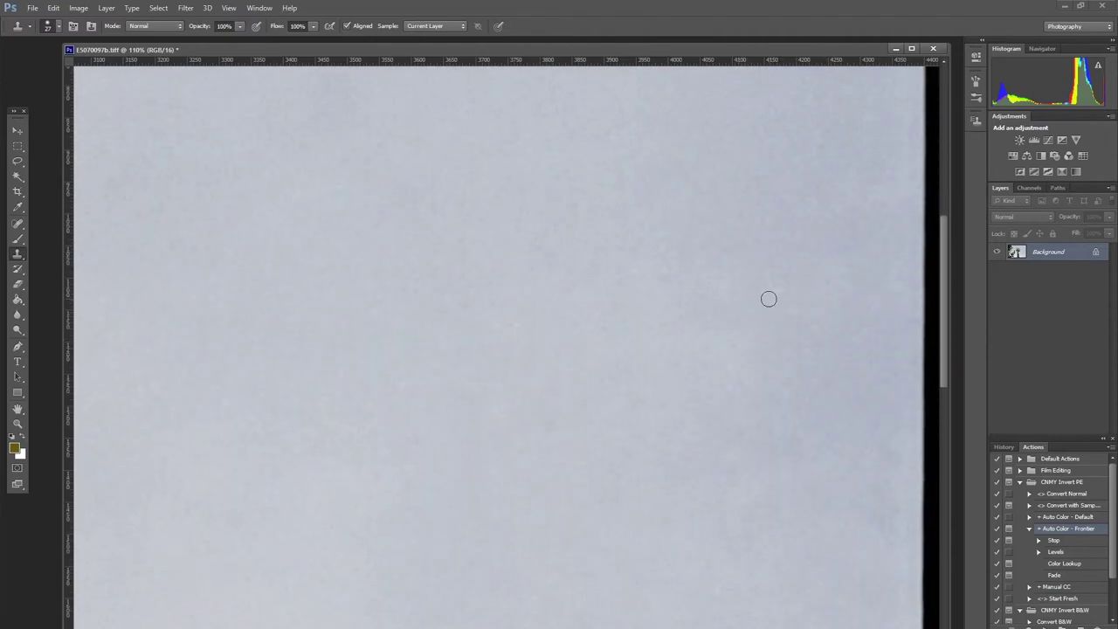
left_click_drag(932, 308, 960, 560)
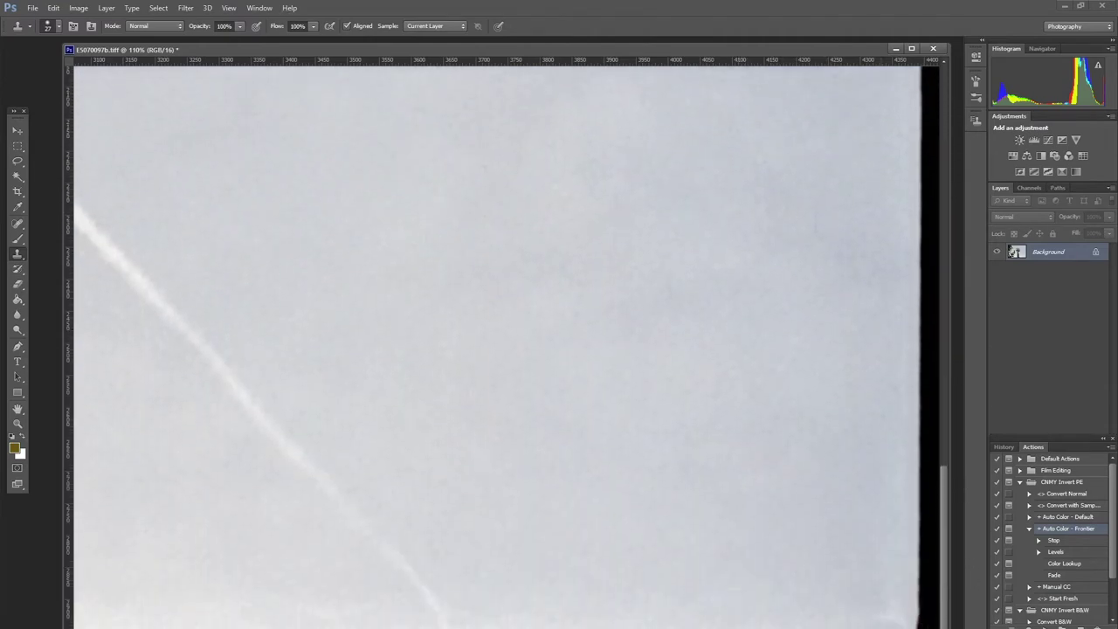
scroll(630, 605, "left", 15)
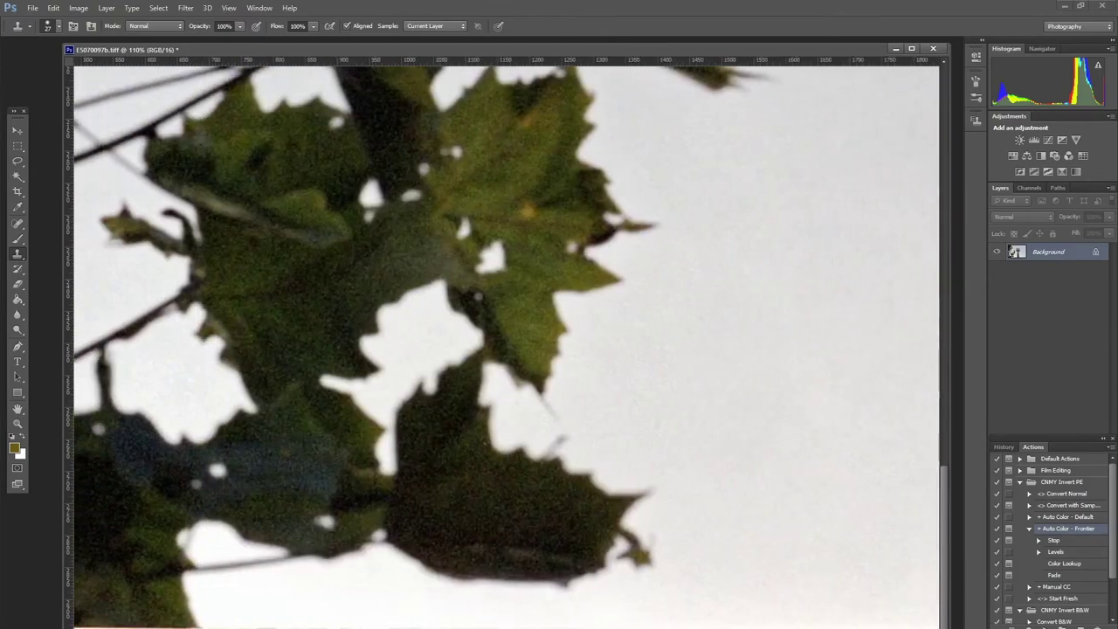
mouse_move(953, 559)
left_mouse_down()
mouse_move(961, 514)
mouse_move(942, 188)
mouse_move(975, 362)
mouse_move(943, 542)
left_mouse_up()
left_click_drag(943, 458, 953, 114)
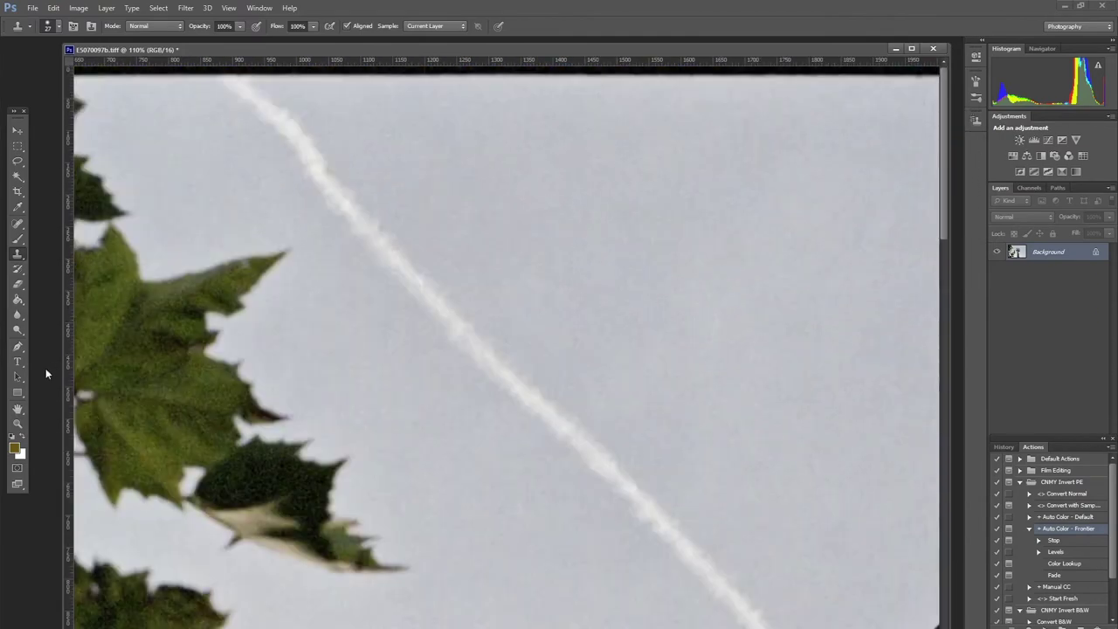
Fit the cleaned image on screen and save it
left_click(18, 424)
right_click(449, 231)
left_click(463, 238)
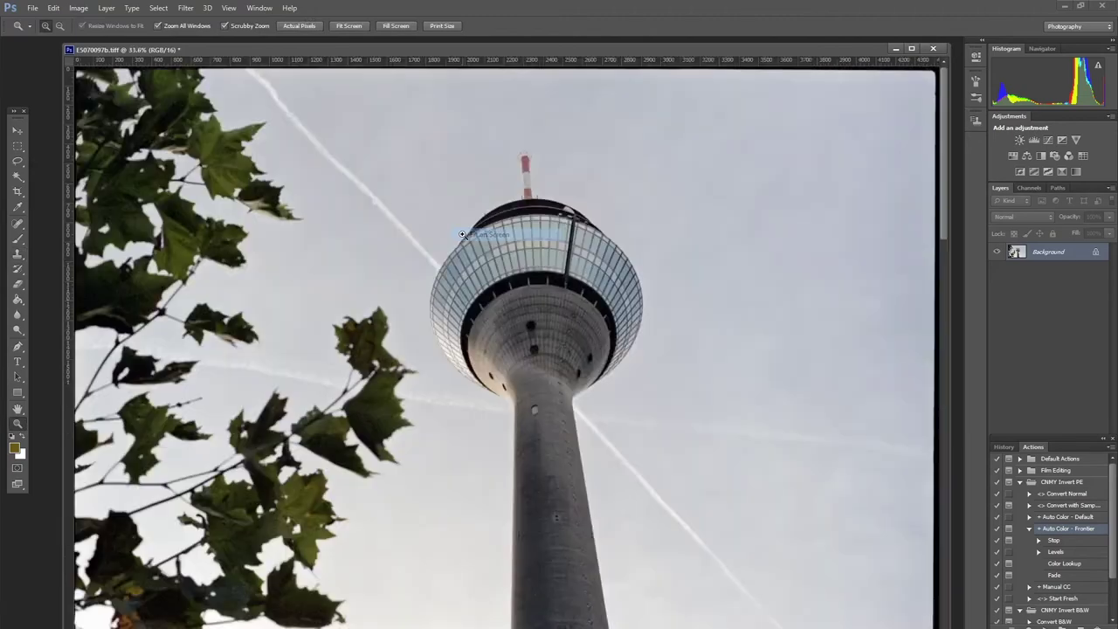
left_click(31, 9)
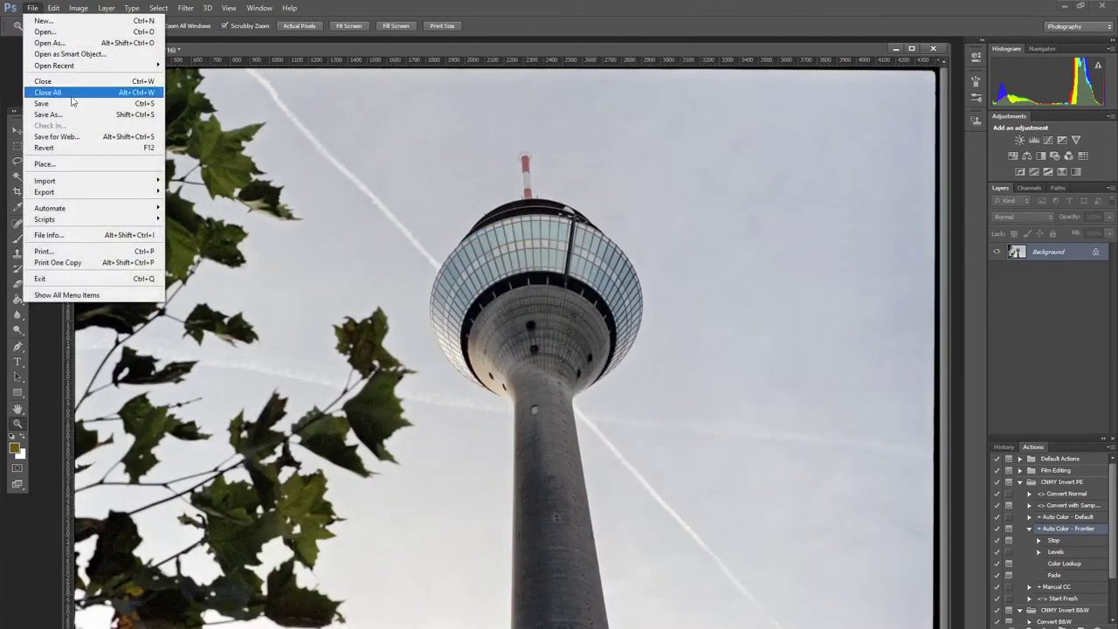
left_click(64, 103)
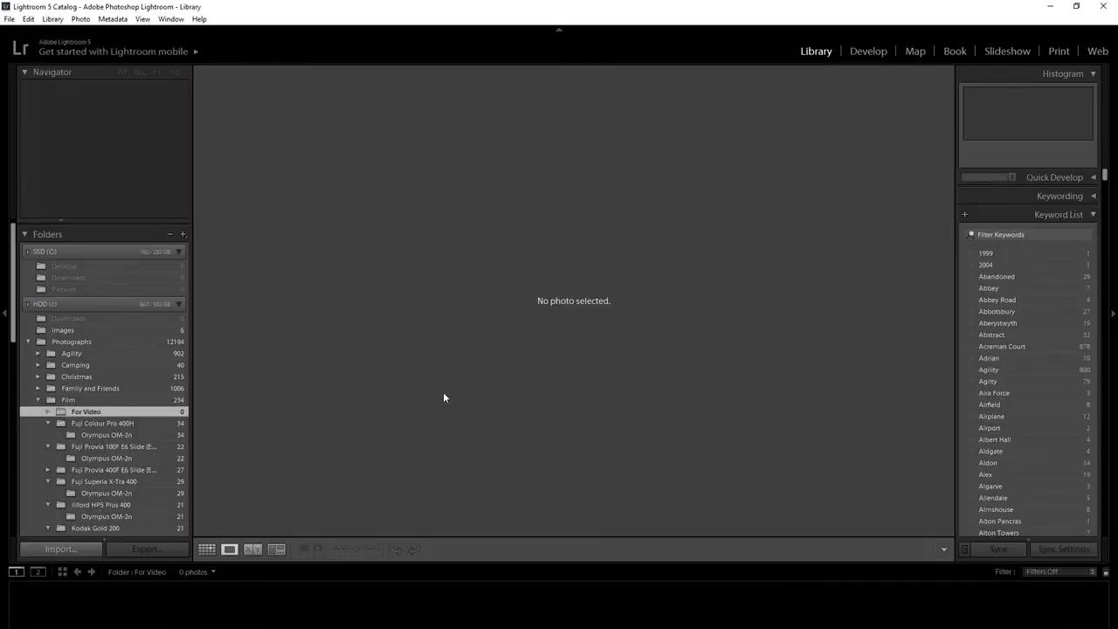
Import E5070097b.tiff and straighten it by about -0.10° in Develop
key("ctrl+shift+i")
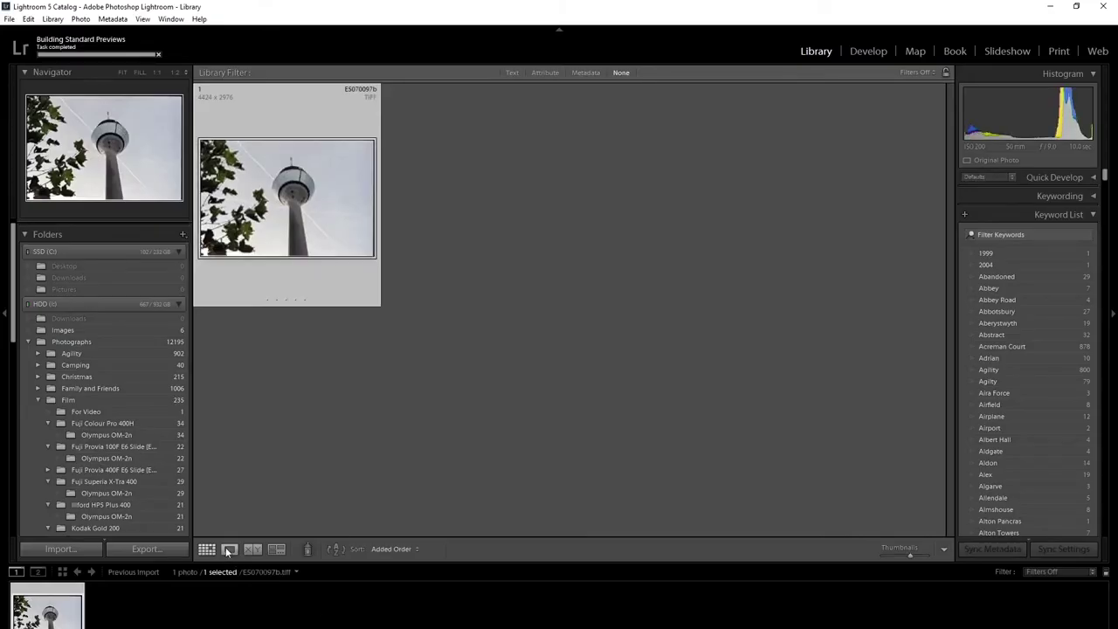
left_click(229, 549)
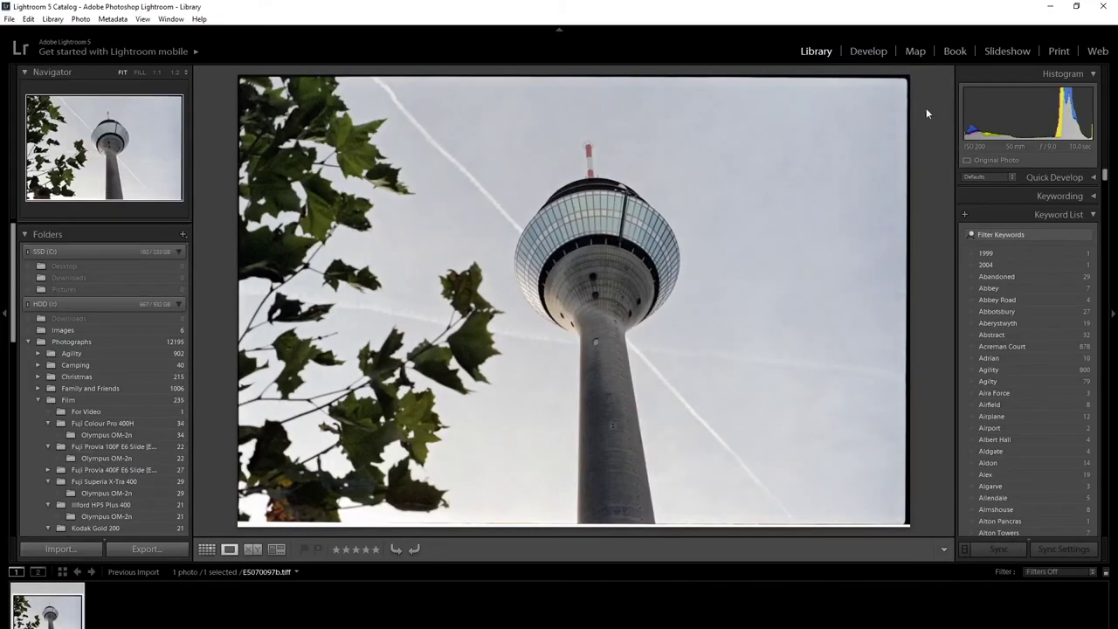
left_click(875, 52)
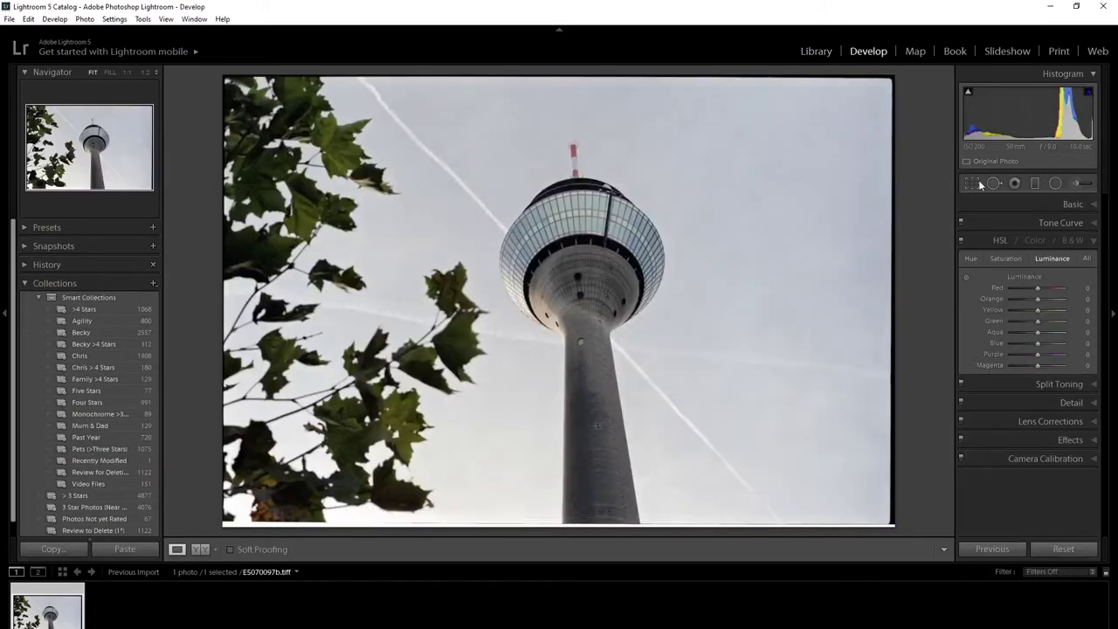
left_click(973, 184)
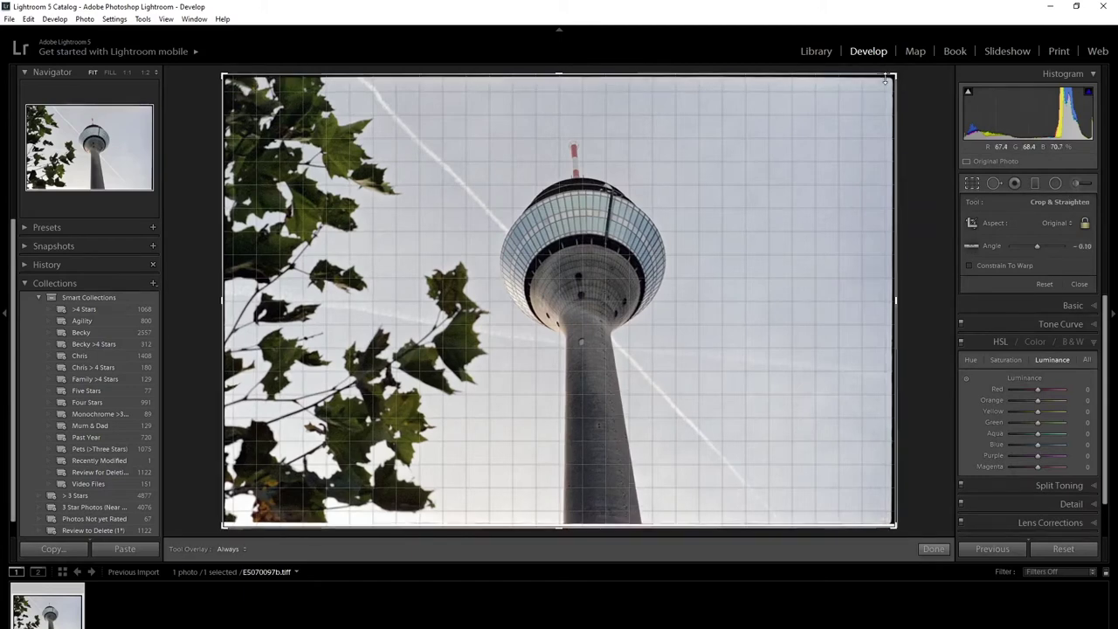
key("Return")
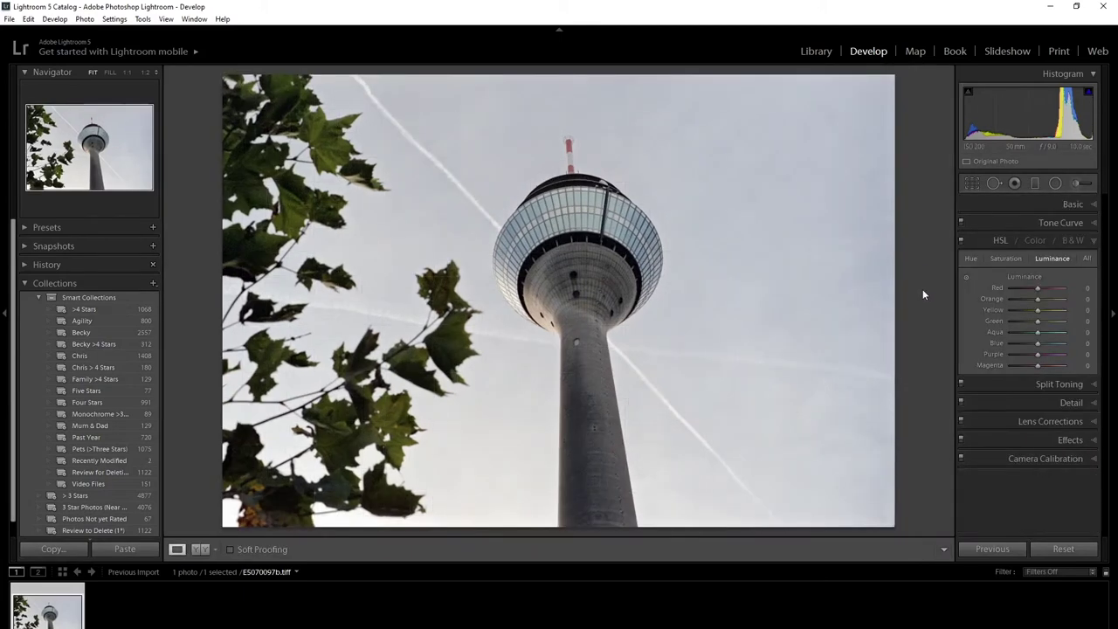
Raise exposure, whites, clarity and vibrance (+40), deepen blacks, and lift tone-curve highlights
left_click(1070, 206)
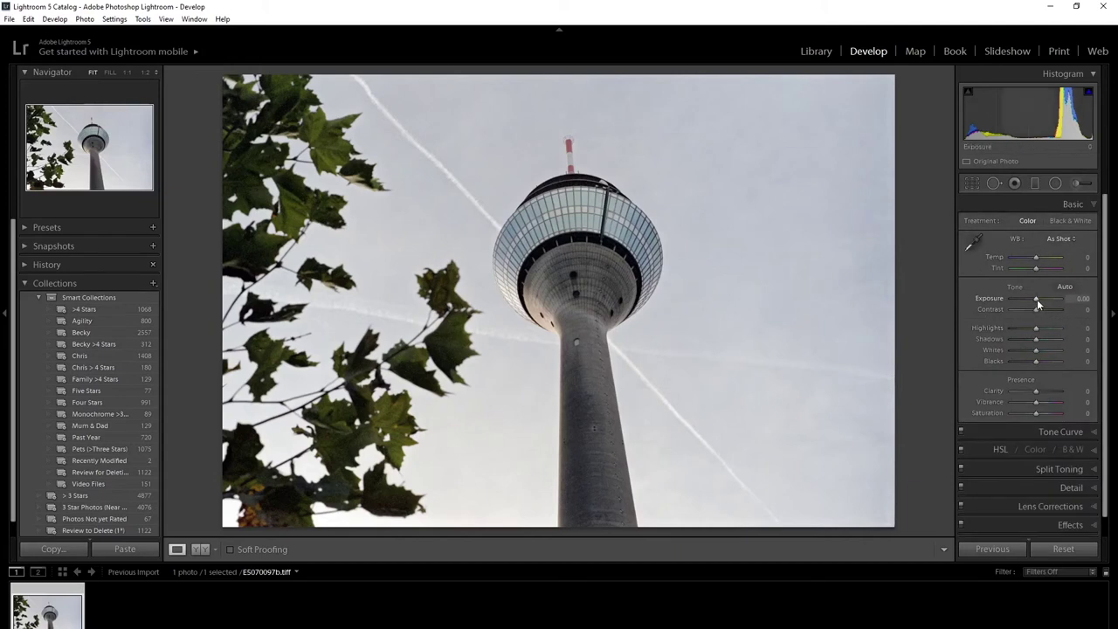
left_click_drag(1037, 303, 1037, 303)
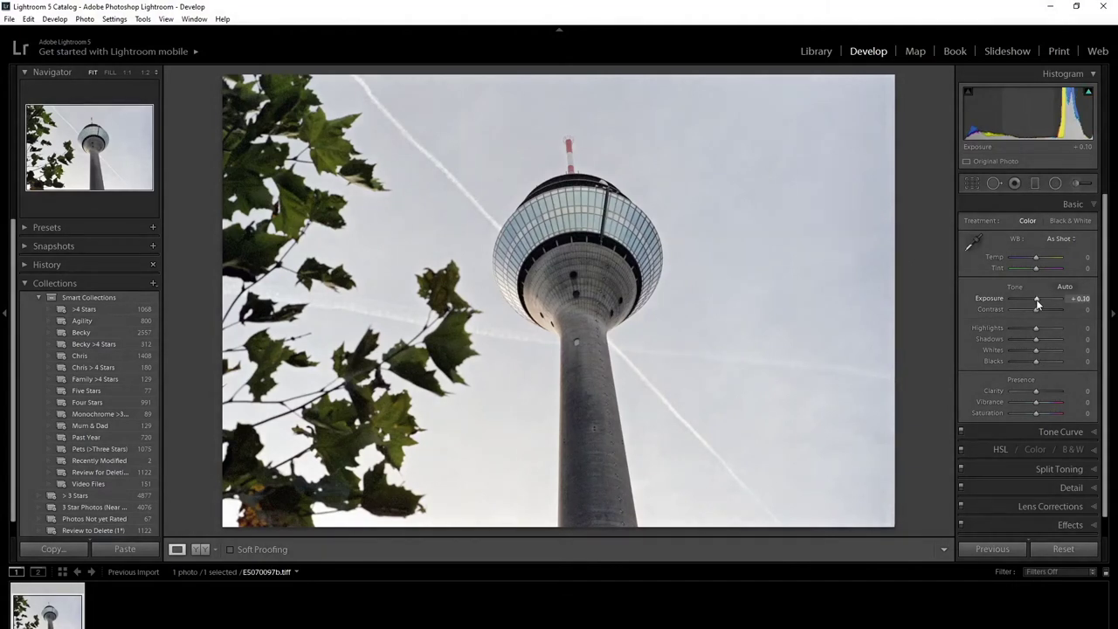
left_click_drag(1037, 304, 1035, 361)
left_click_drag(1037, 391, 1049, 402)
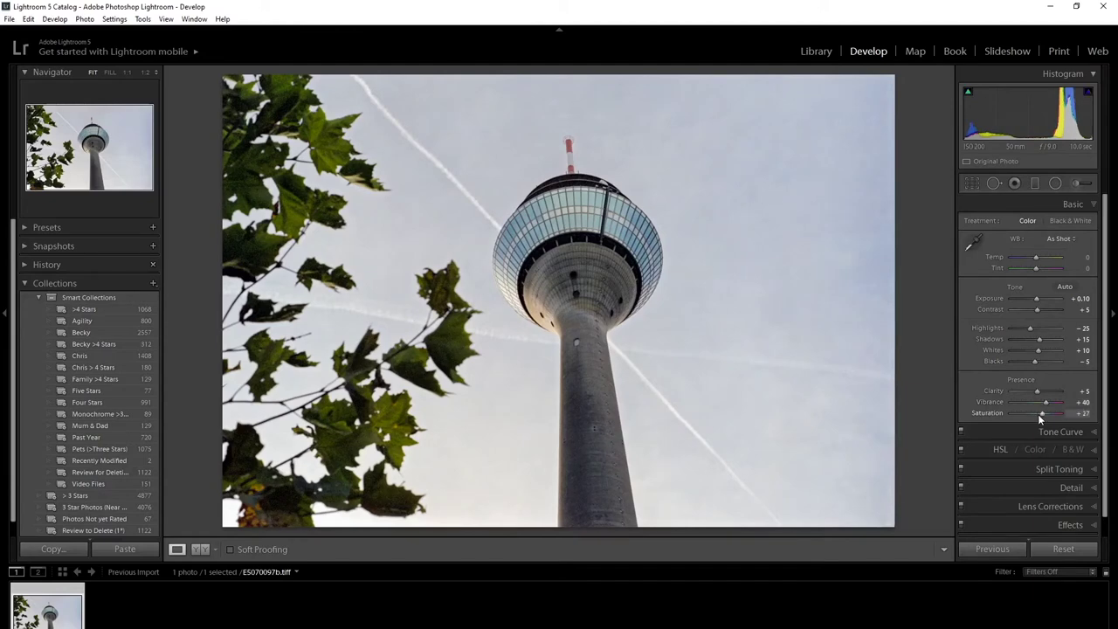
left_click(1045, 432)
left_click_drag(1037, 356, 1040, 358)
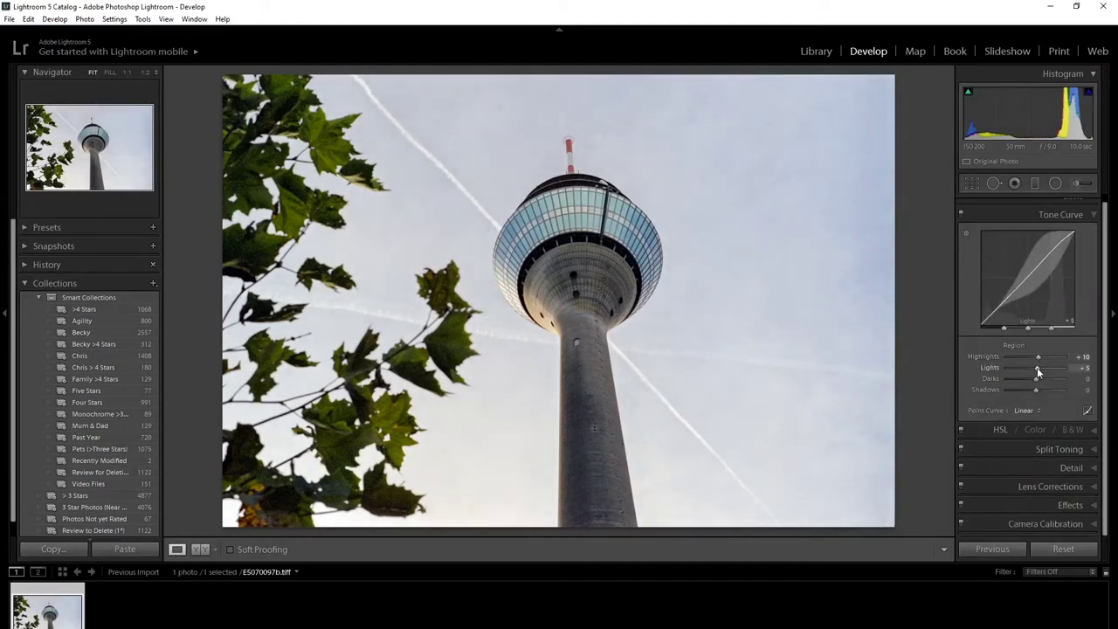
Set HSL Luminance Red to -45 and Hue Red to -15
left_click(1084, 430)
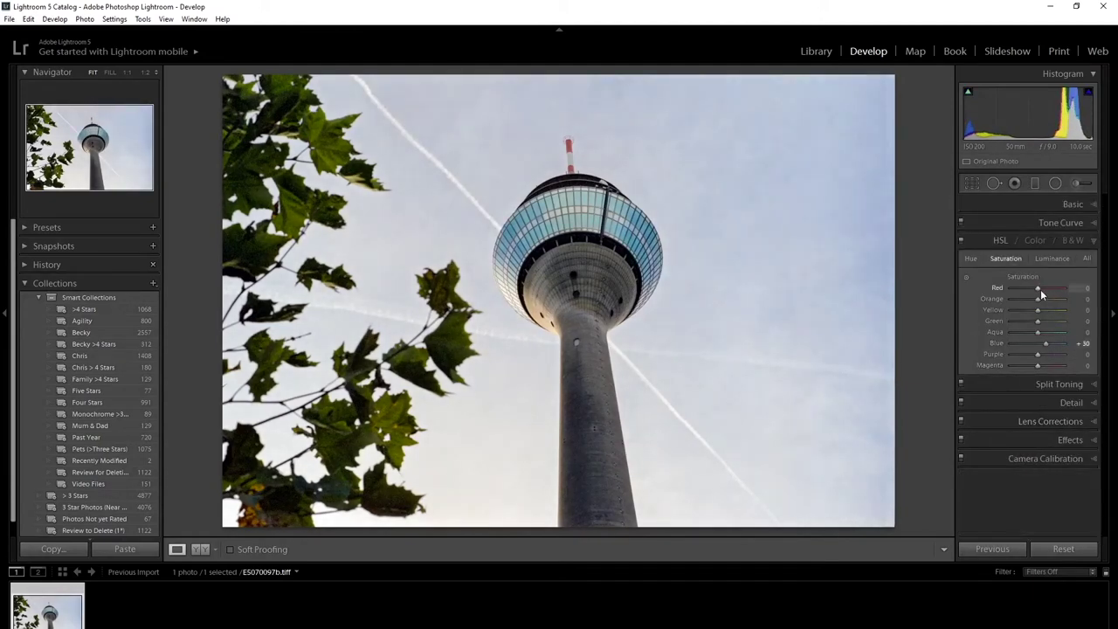
left_click(1036, 261)
left_click_drag(1038, 289, 1025, 290)
key("ctrl+alt+shift+h")
key("ctrl+5")
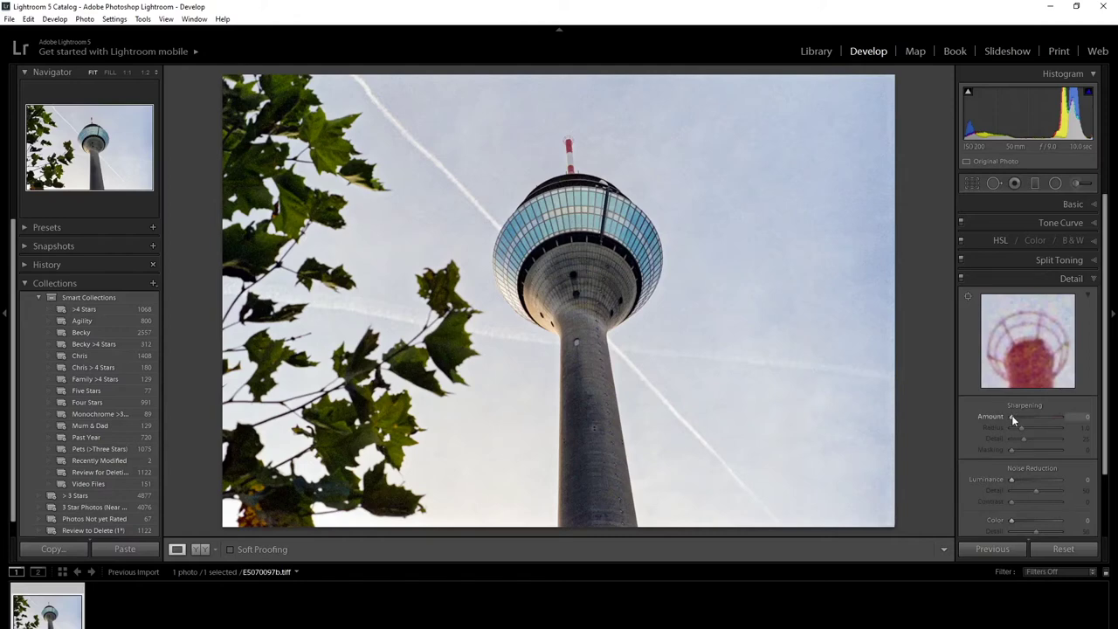
Set sharpening Amount 25 and Masking 76, leaving the crop unchanged
left_click_drag(1012, 416, 1033, 420)
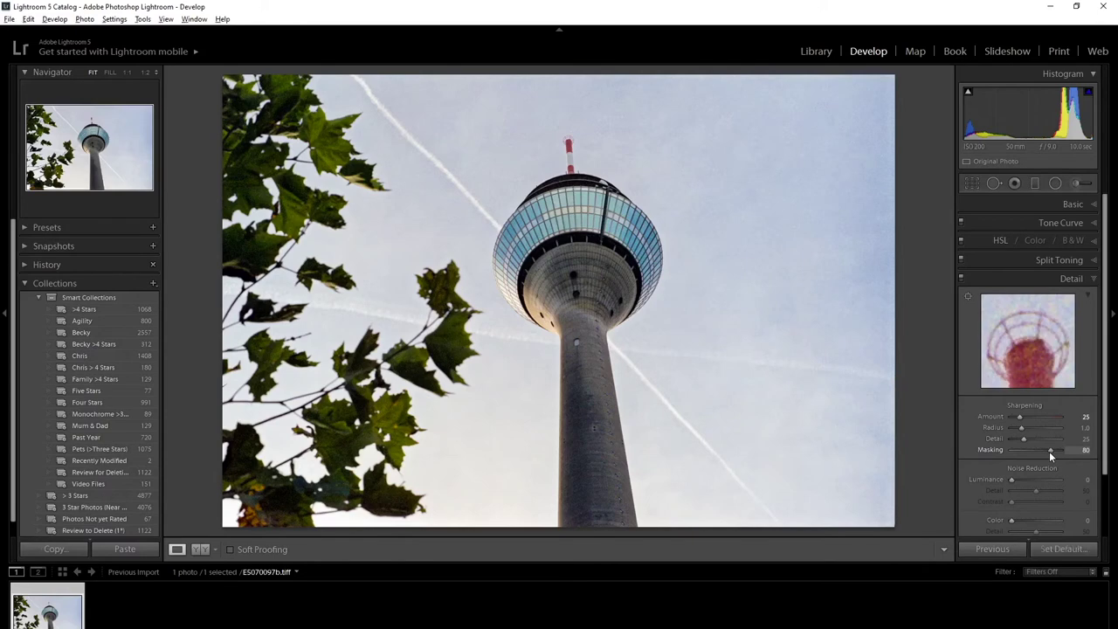
left_click_drag(1049, 451, 1051, 452, "alt")
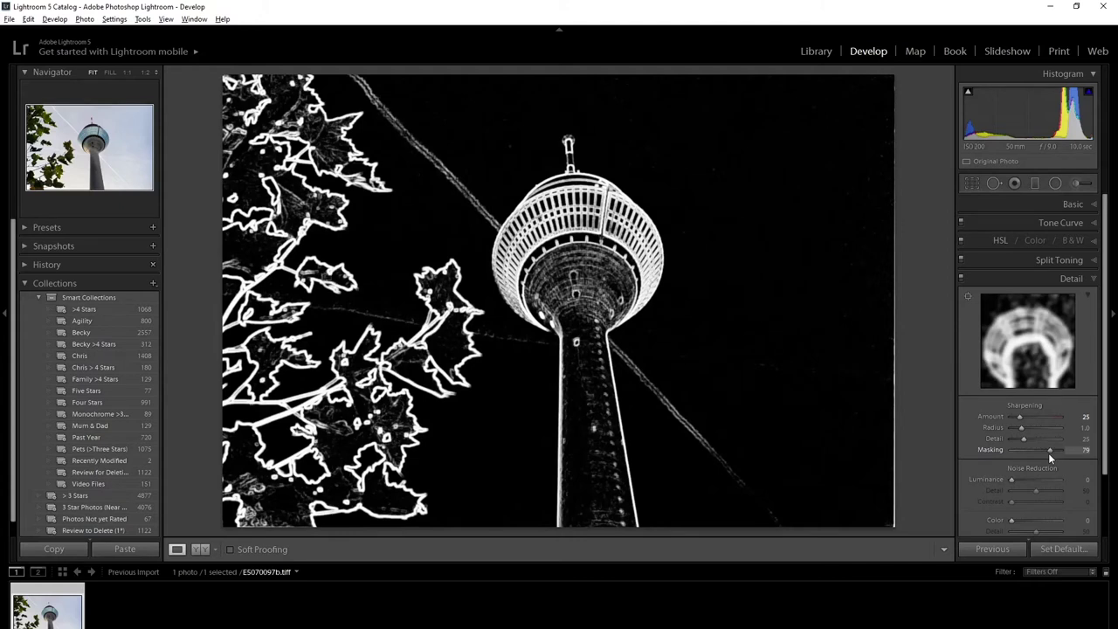
left_click_drag(1049, 453, 1048, 453, "alt")
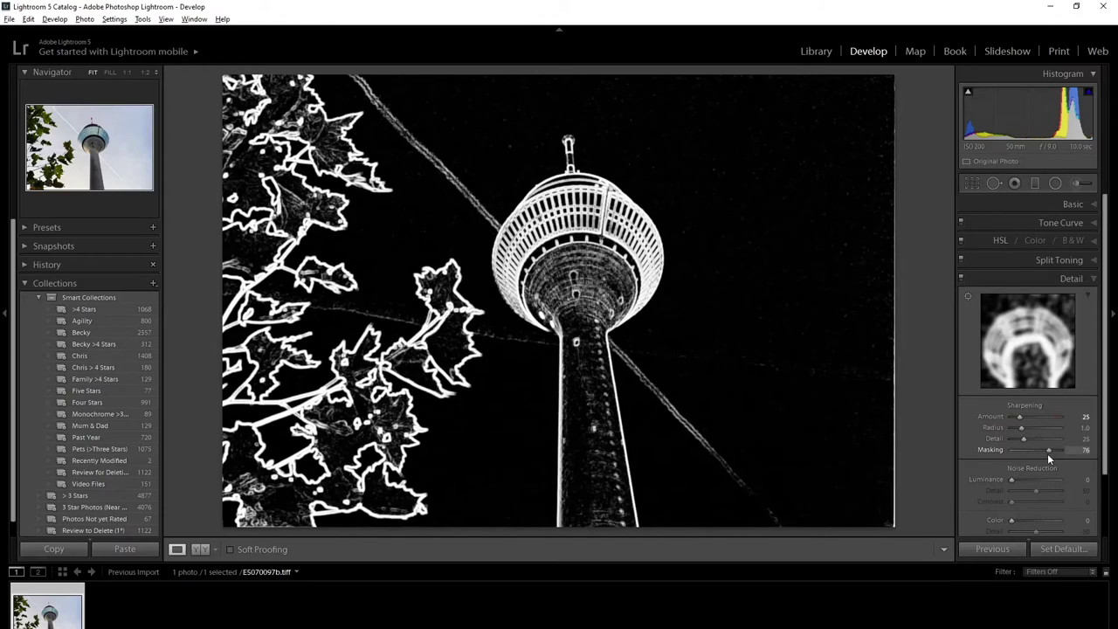
left_click_drag(1048, 453, 1048, 454, "alt")
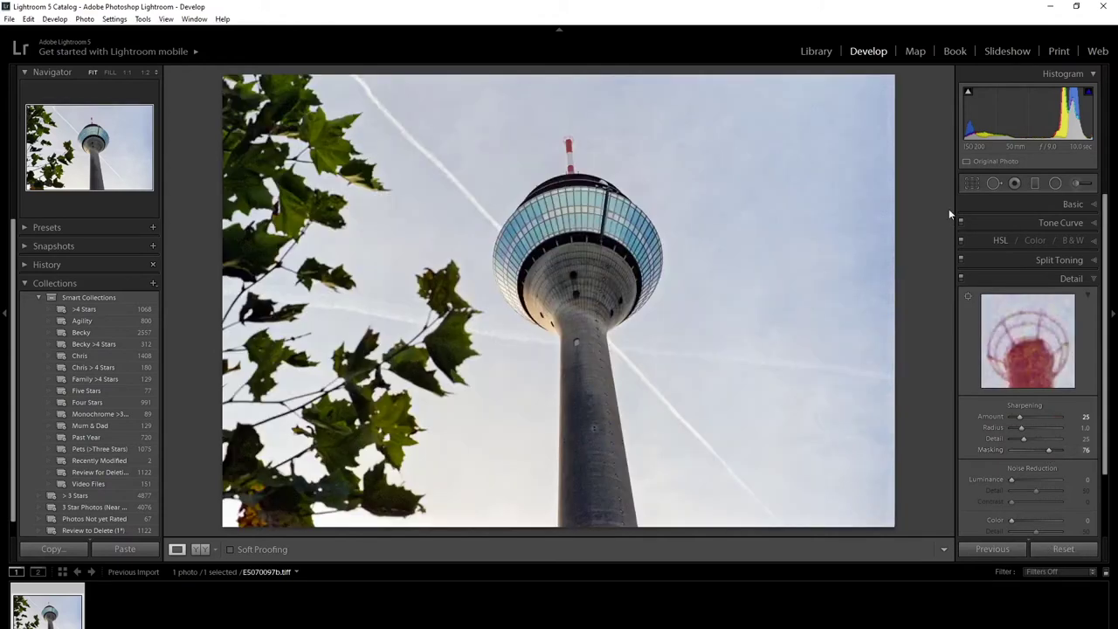
left_click(972, 183)
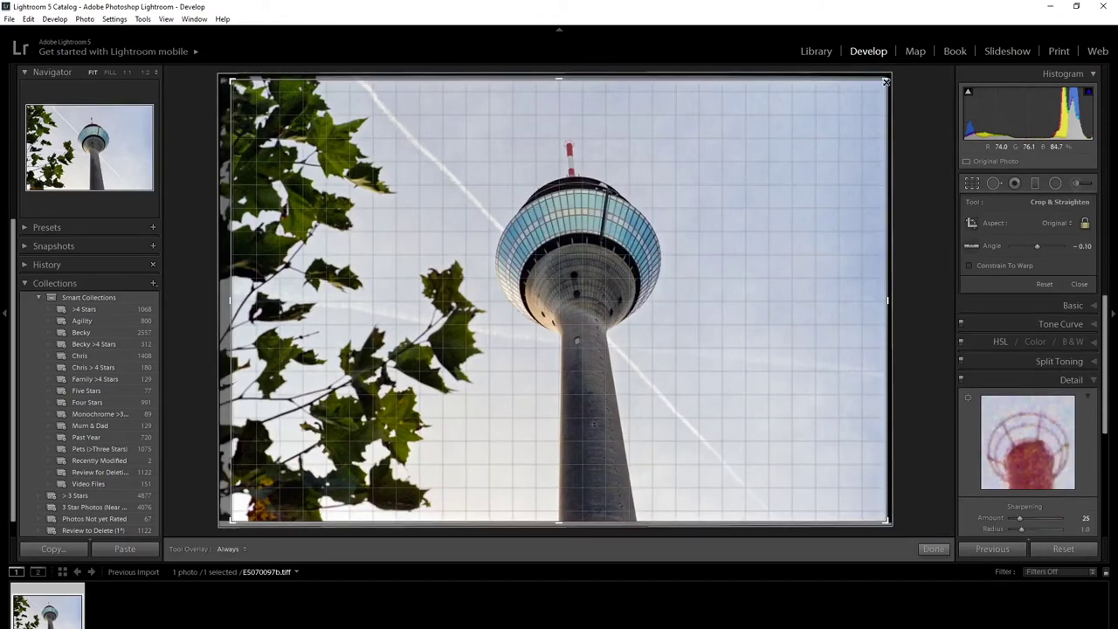
left_click(1080, 284)
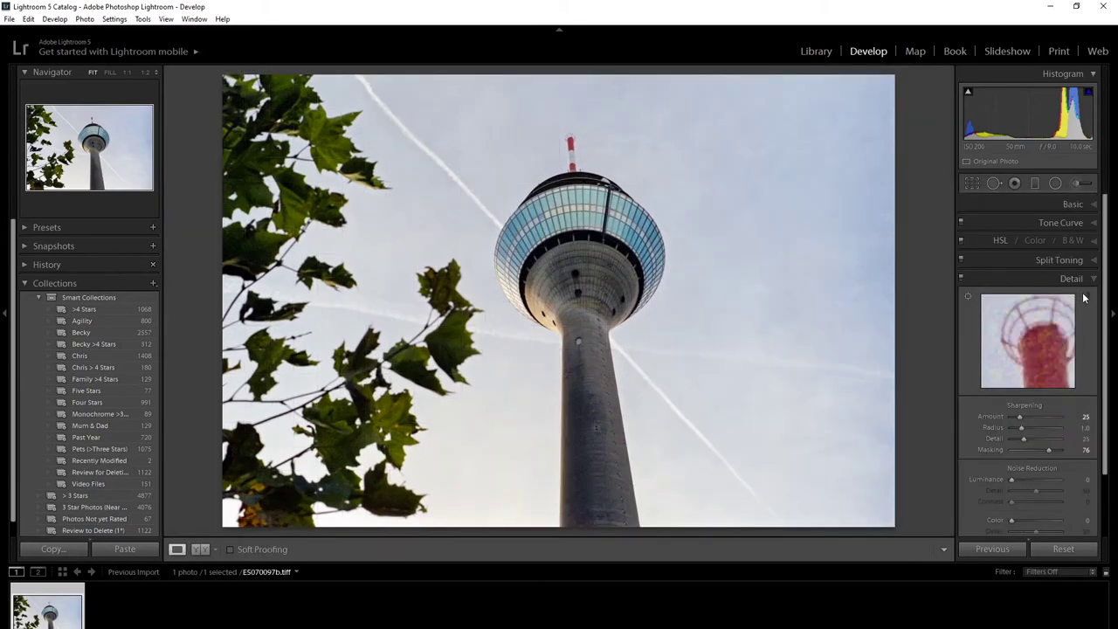
Add luminance noise reduction of 5 to the tower photo
scroll(1051, 451, "down", 2)
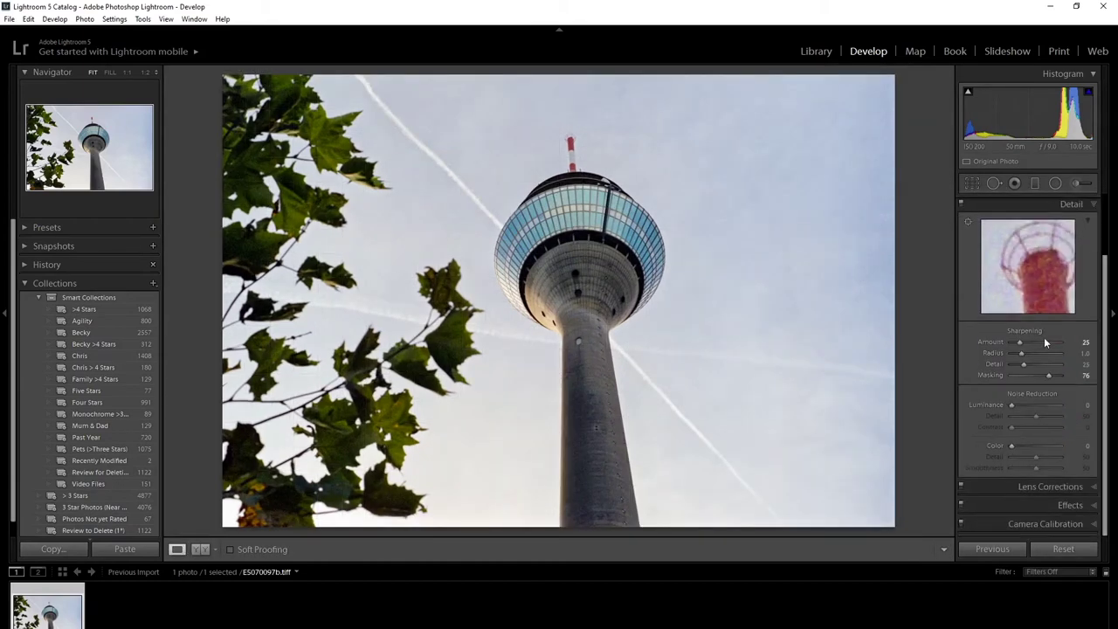
left_click_drag(1012, 408, 1014, 409)
key("Down")
key("Up")
key("ctrl+1")
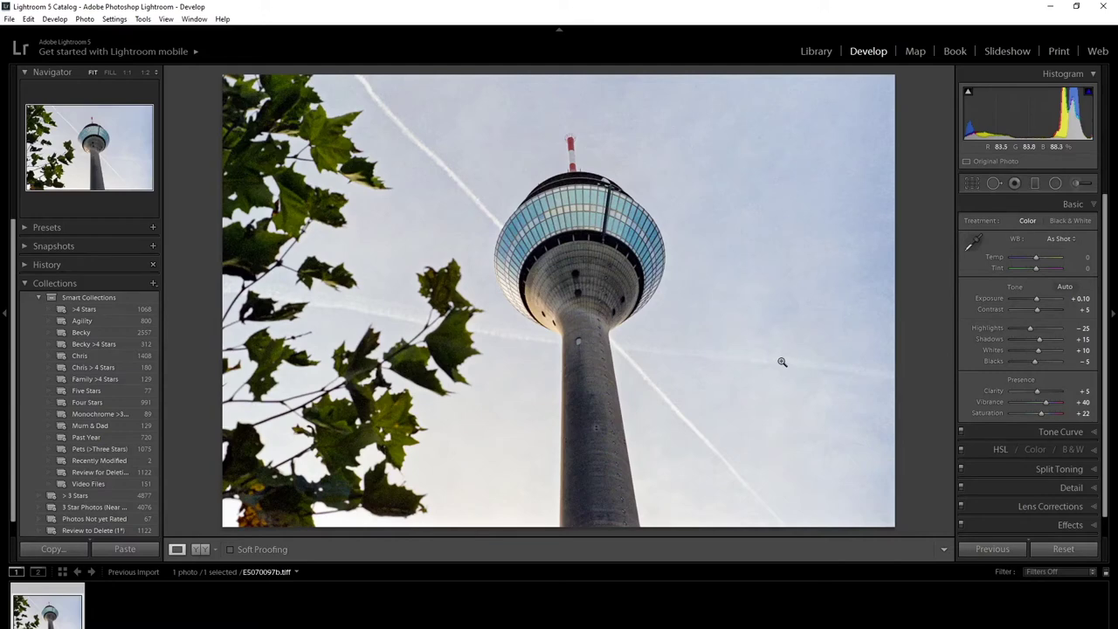
right_click(57, 622)
Edit a copy of the tower photo, with Lightroom adjustments, in Color Efex Pro 4
mouse_move(151, 382)
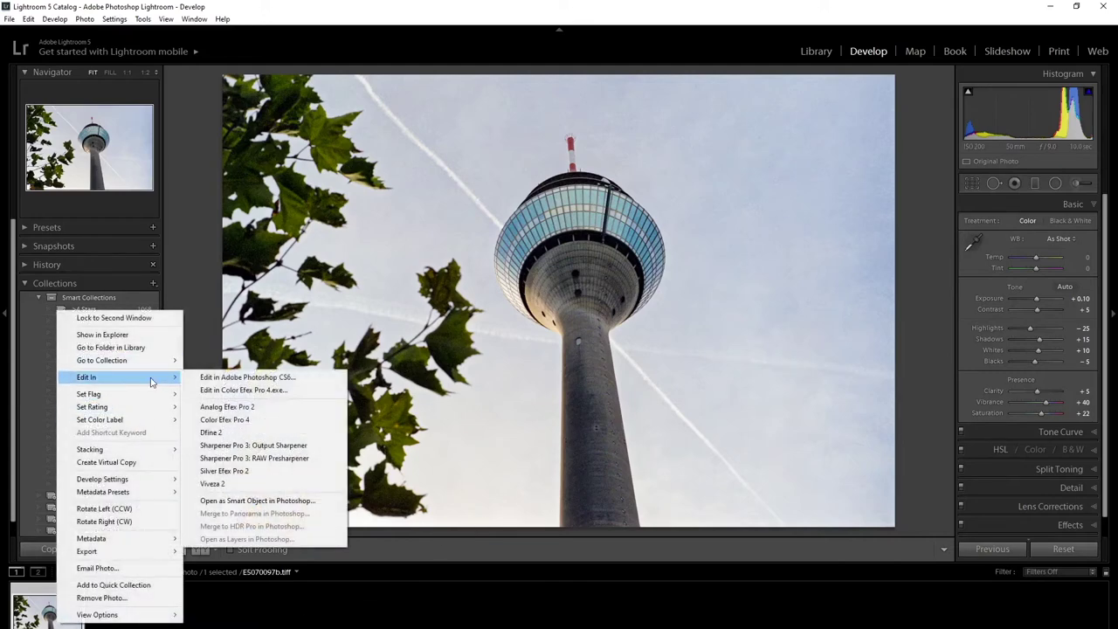
left_click(276, 419)
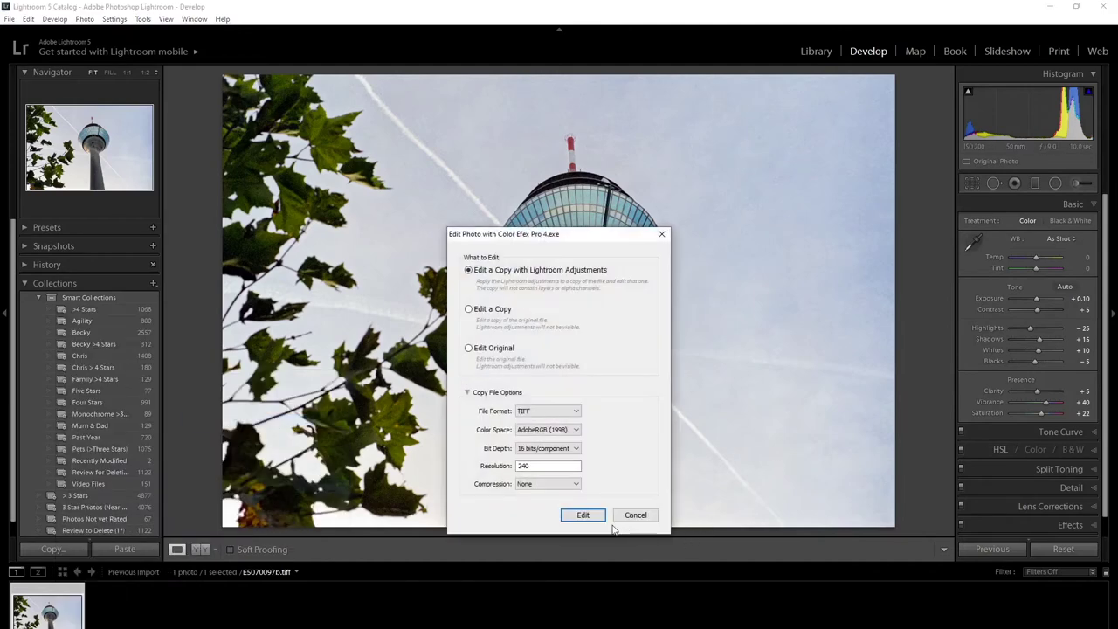
left_click(585, 515)
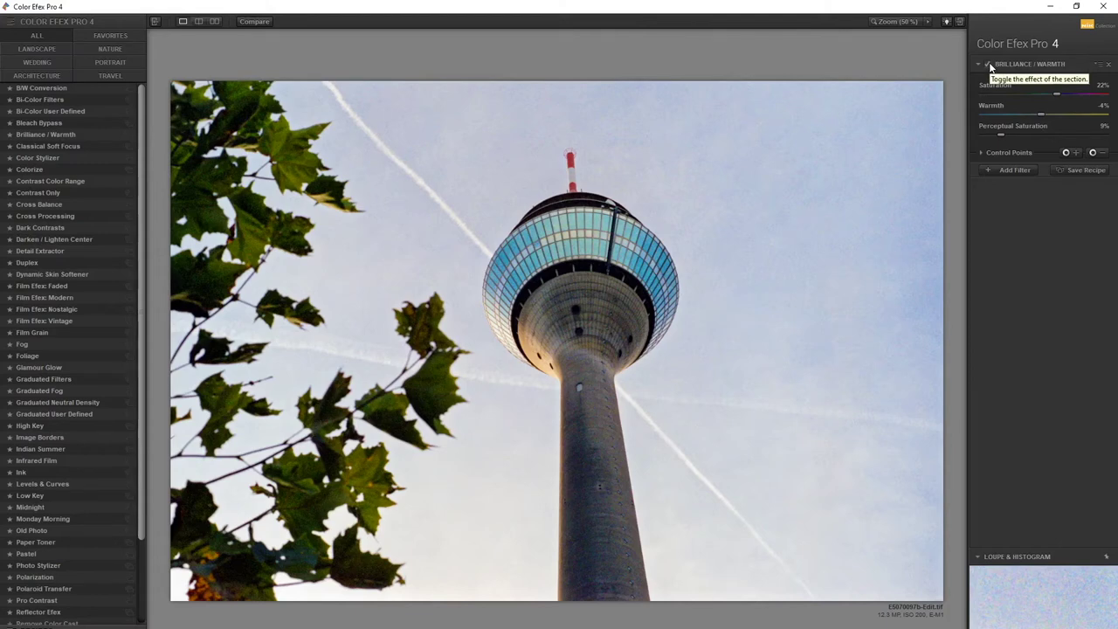
Toggle the Brilliance/Warmth effect off and on to compare it
left_click(990, 64)
left_click(989, 64)
left_click(989, 64)
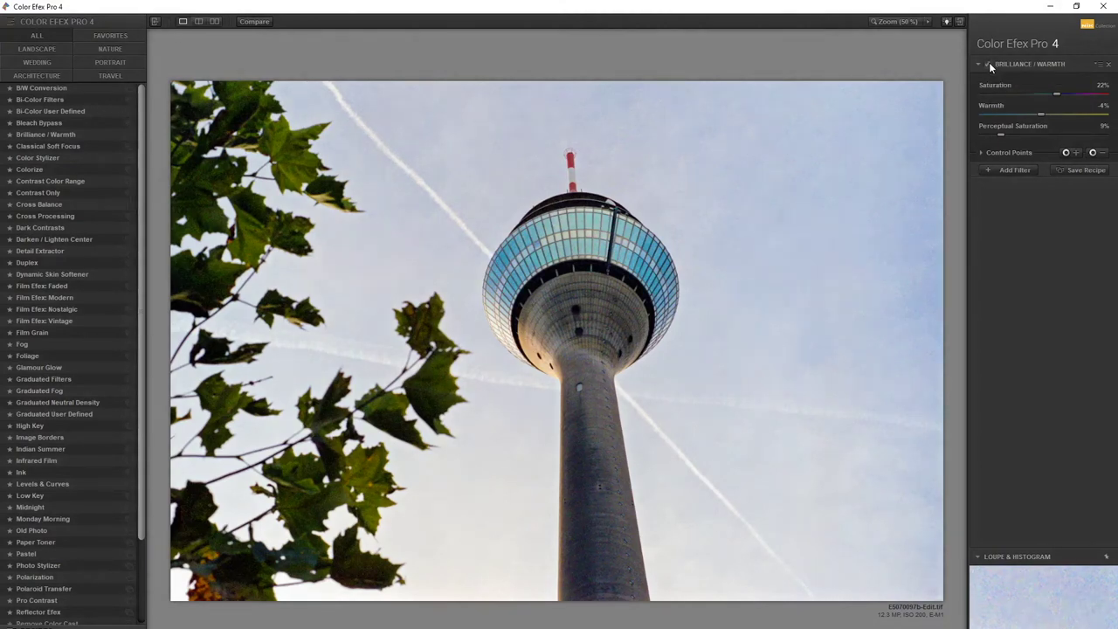
left_click(989, 64)
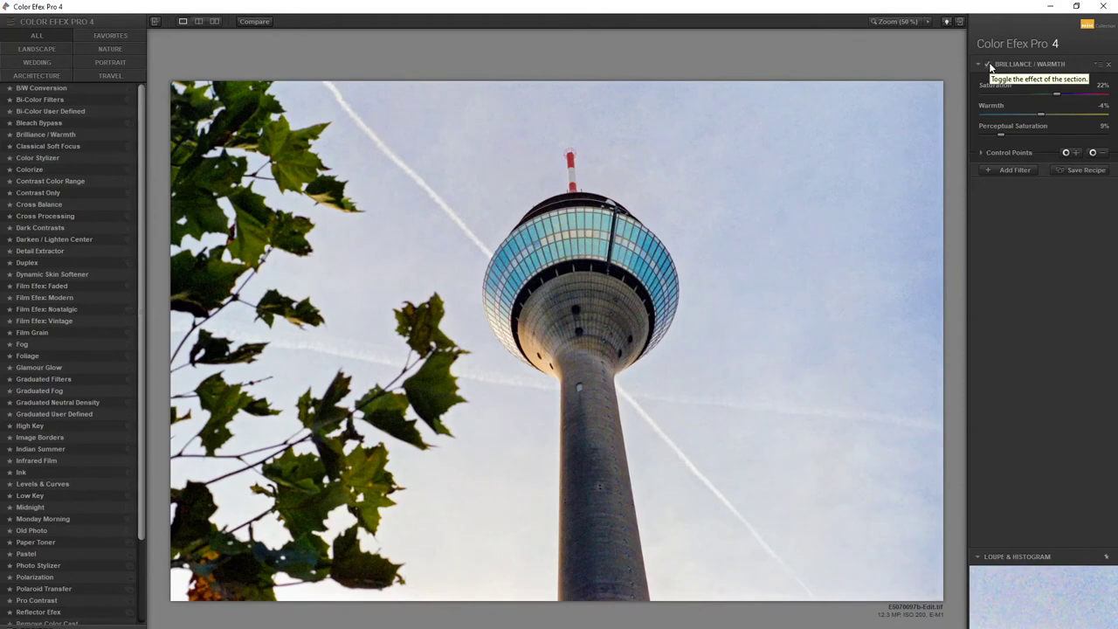
Add a Skylight Filter at 8% strength
left_click(1015, 170)
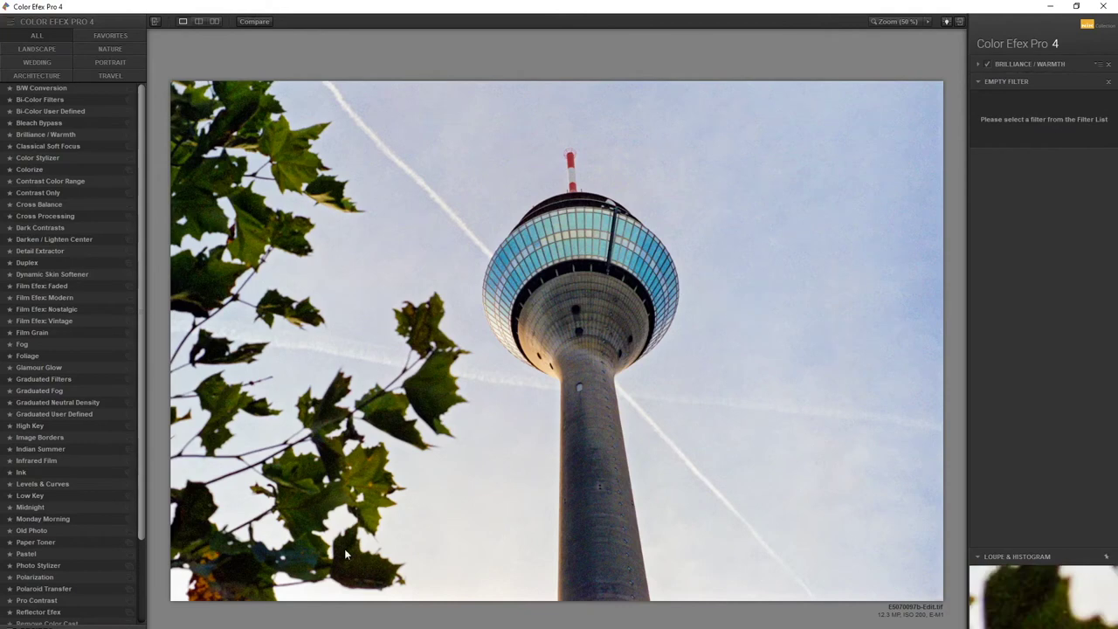
scroll(82, 545, "down", 3)
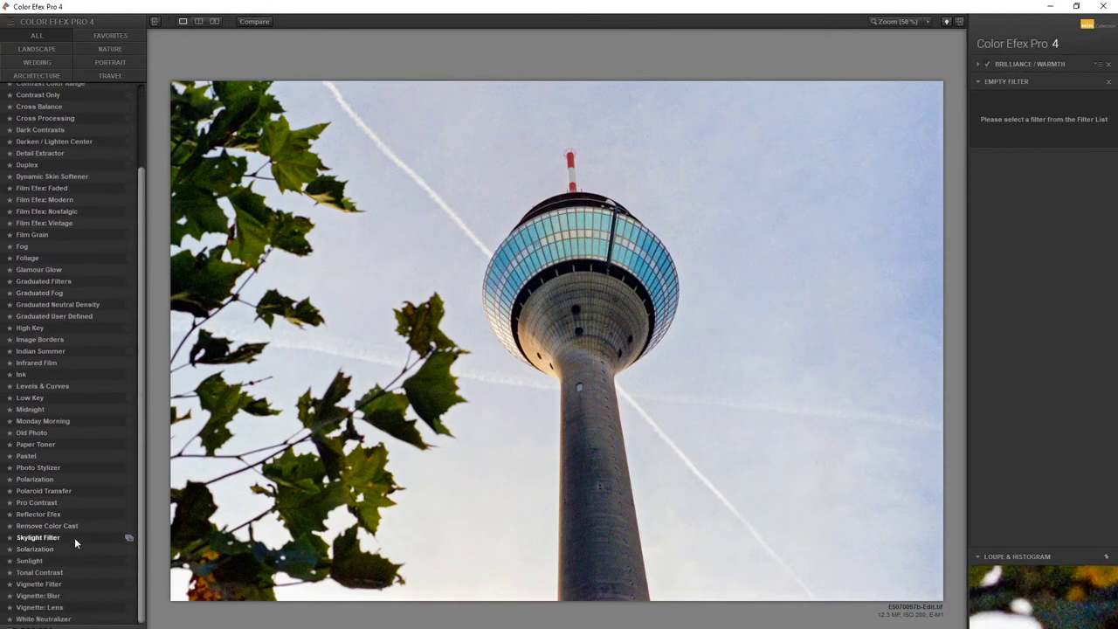
left_click(74, 538)
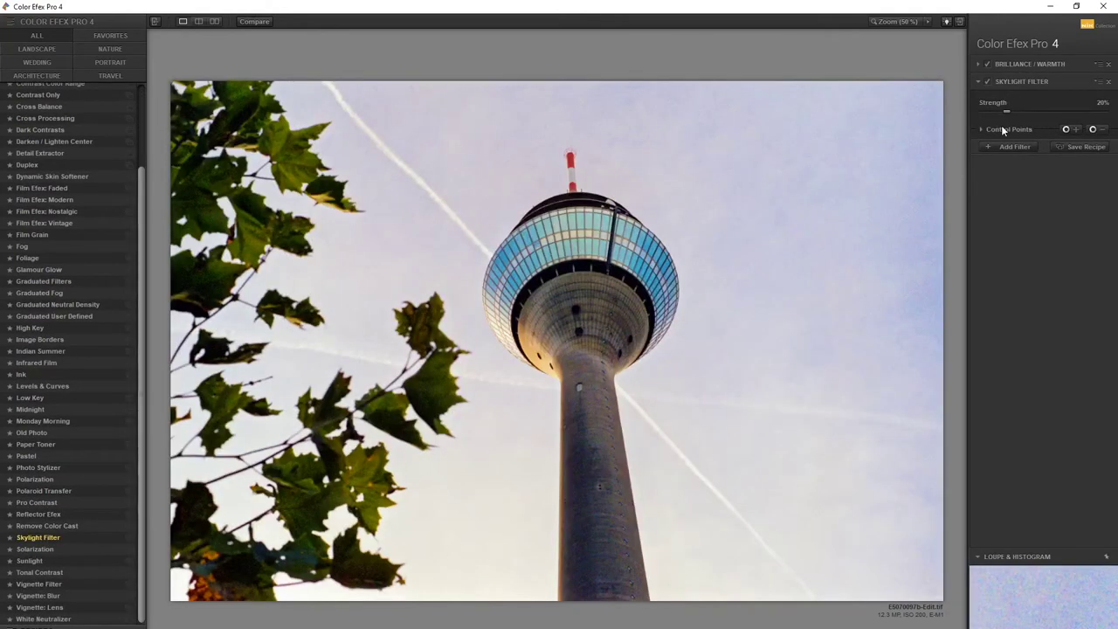
mouse_move(1005, 113)
left_mouse_down()
mouse_move(986, 109)
mouse_move(988, 123)
left_mouse_up()
left_click(1014, 64)
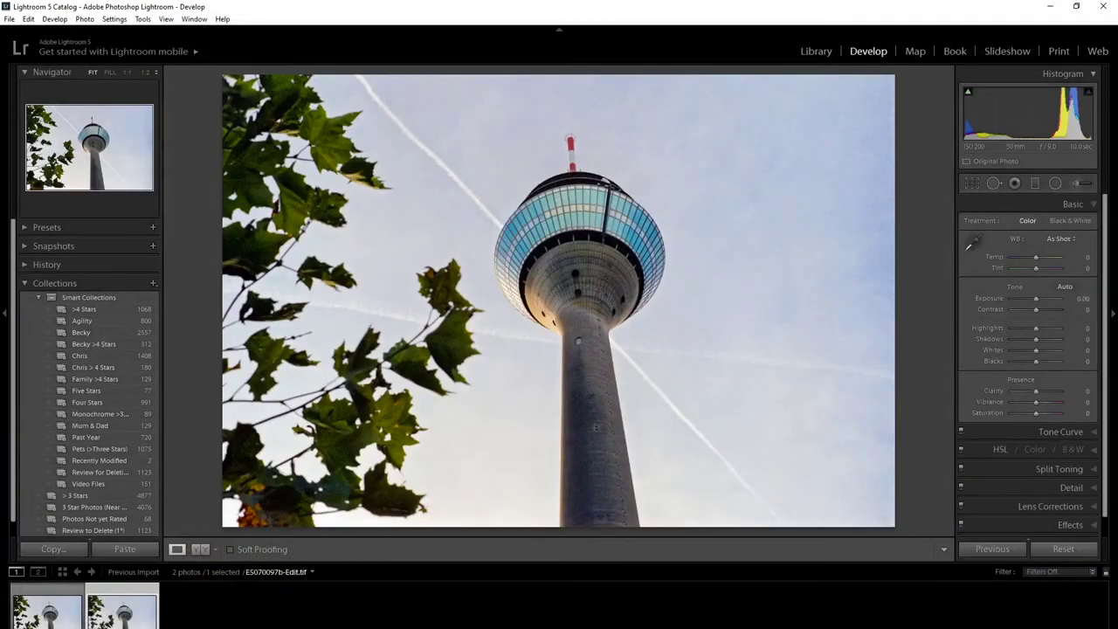
Switch to the Color Efex -Edit.tif copy, set red luminance to -45, and return to Basic settings
left_click(49, 616)
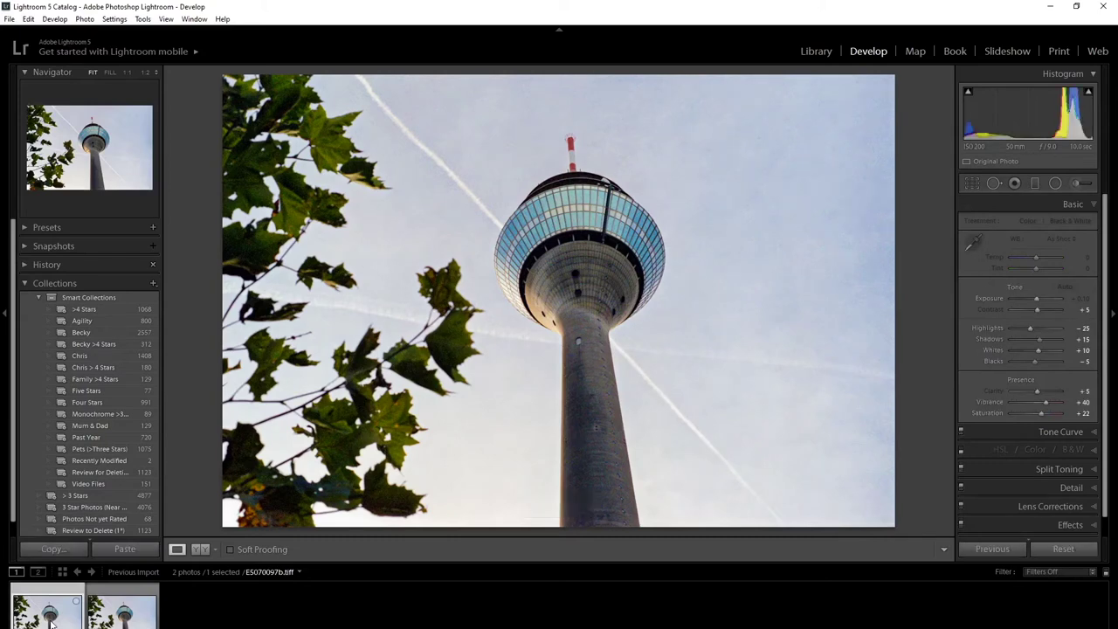
left_click(98, 620)
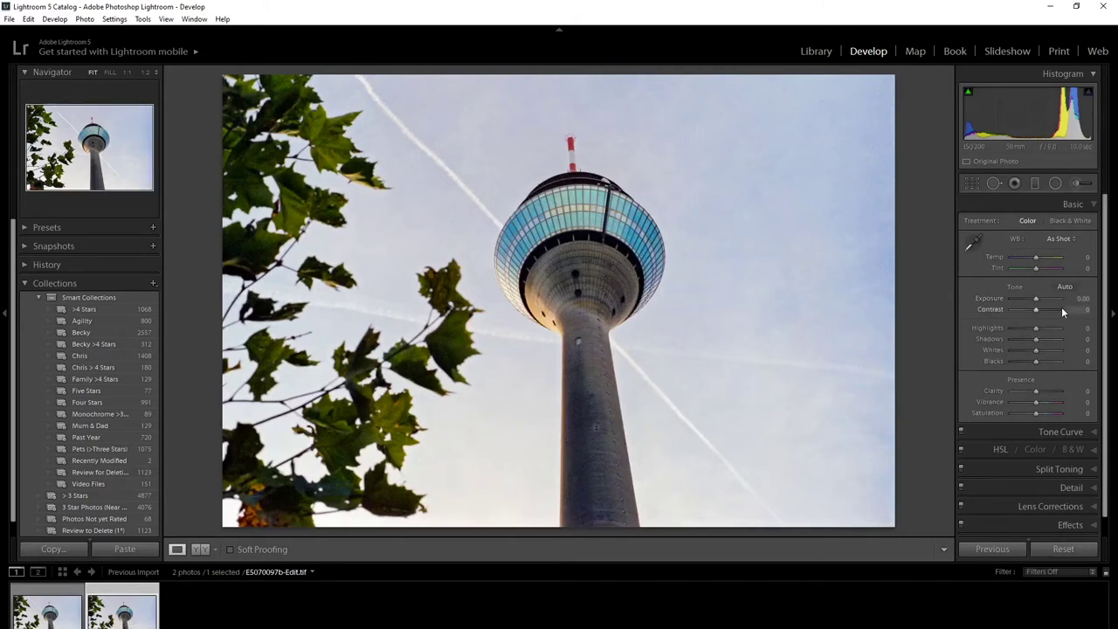
scroll(1078, 417, "down", 1)
left_click(1097, 432)
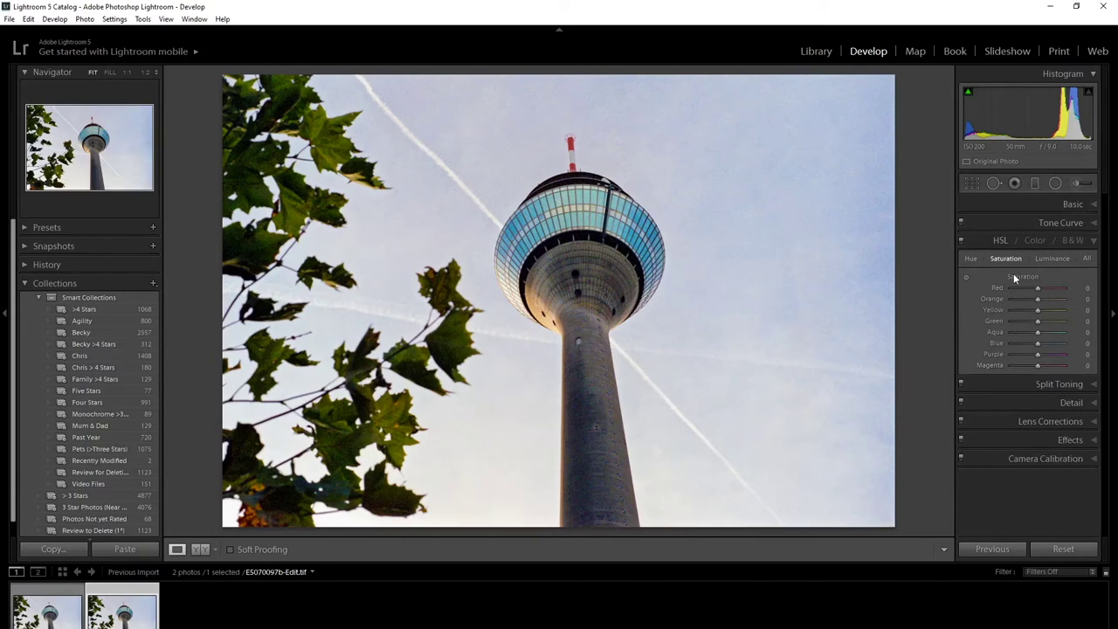
left_click(1043, 260)
key("Down")
key("Down")
key("Down")
key("Down")
key("Down")
key("Down")
key("Down")
key("Down")
key("Down")
left_click(1005, 259)
left_click(1061, 223)
left_click(1048, 204)
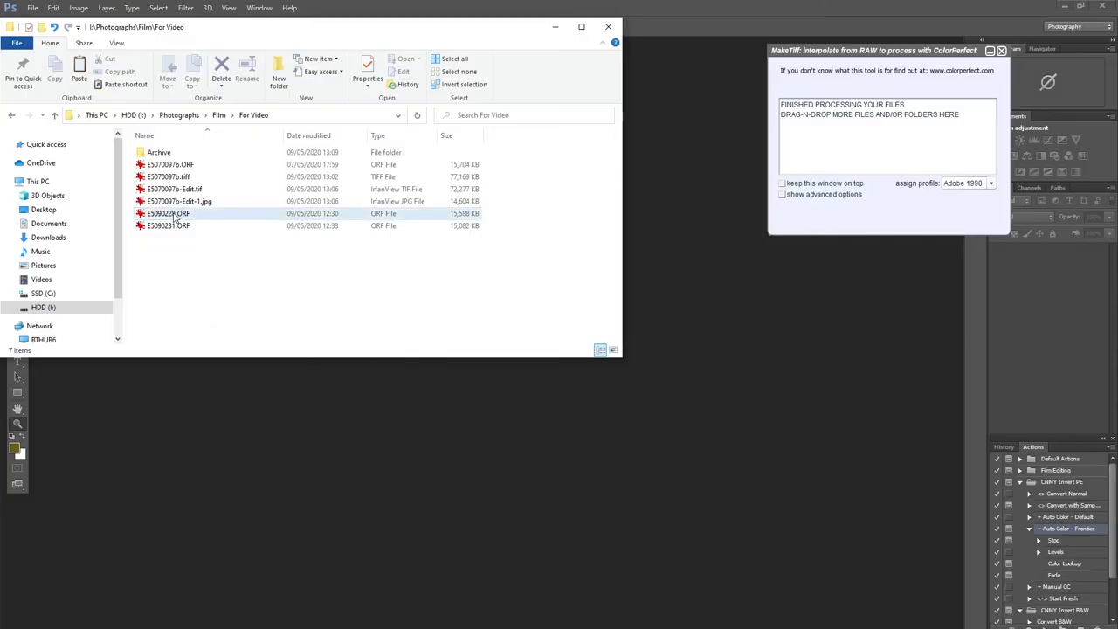
Convert E5090228.ORF with MakeTiff and load the resulting E5090228.tiff into Photoshop
left_click_drag(175, 217, 826, 126)
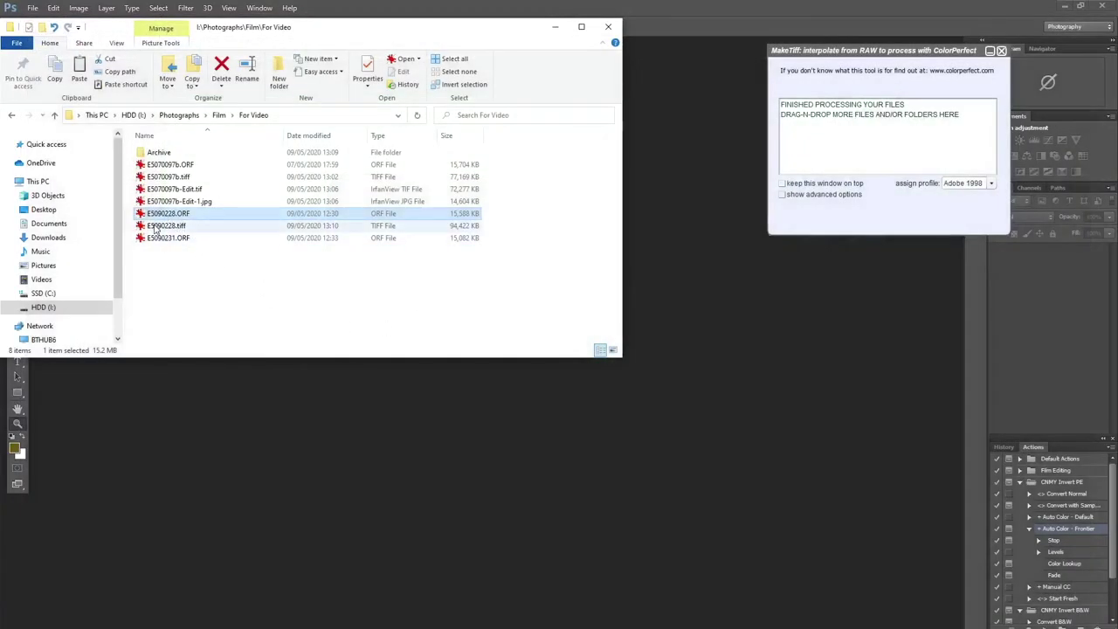
left_click(166, 226)
left_click_drag(166, 227, 513, 482)
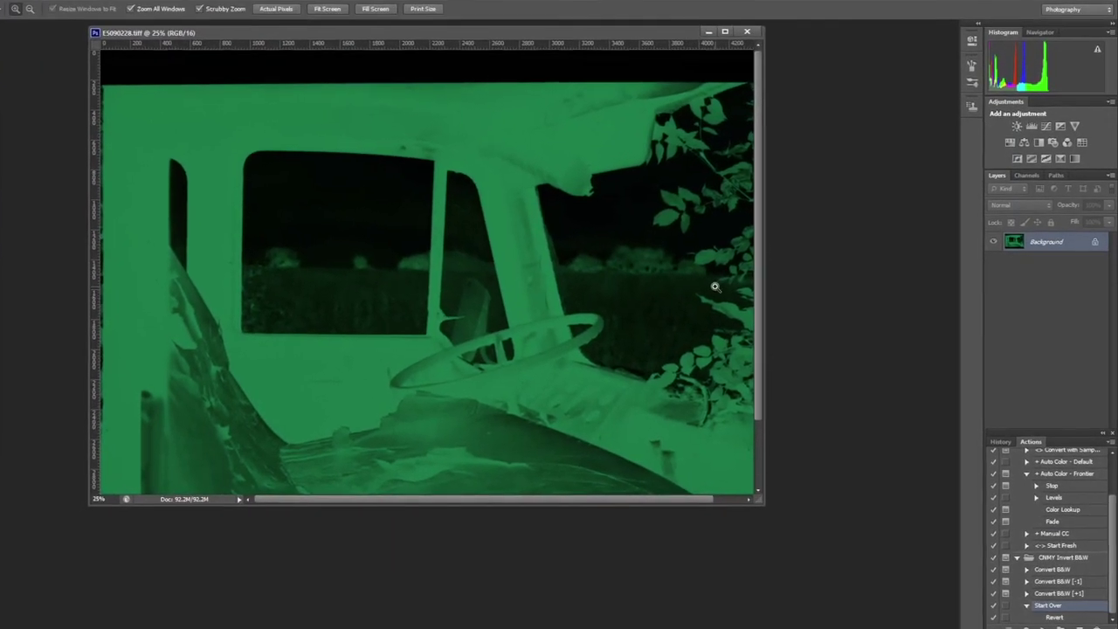
Fit the truck cab negative on screen and run the CNMY Invert B&W 'Convert B&W' action
right_click(498, 176)
left_click(503, 158)
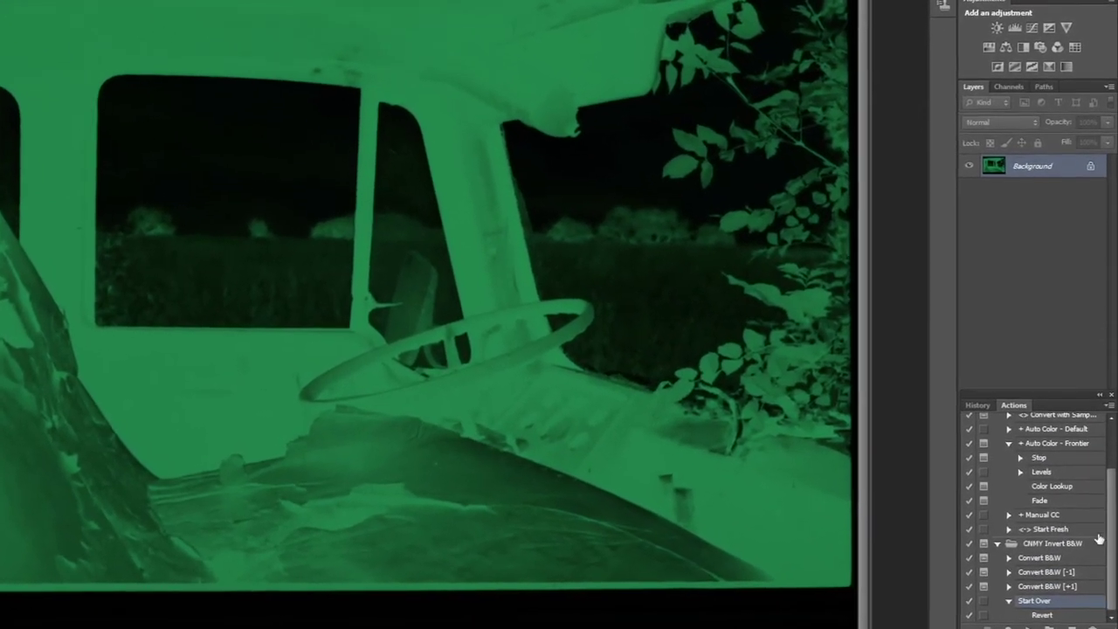
scroll(1068, 467, "up", 2)
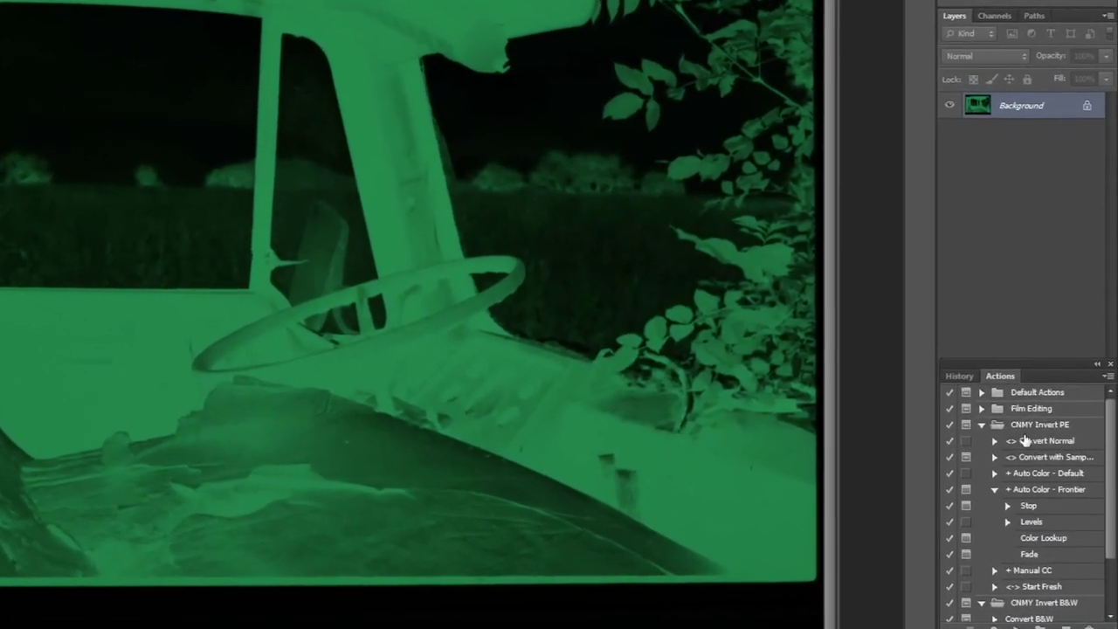
scroll(1103, 437, "down", 2)
scroll(1018, 490, "down", 1)
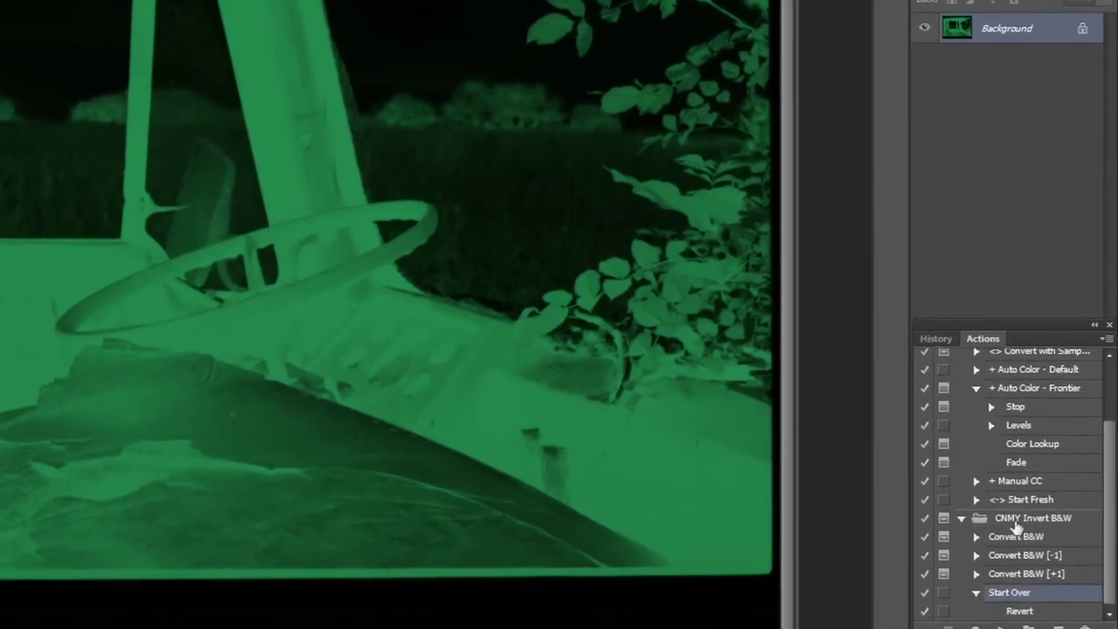
left_click(1052, 546)
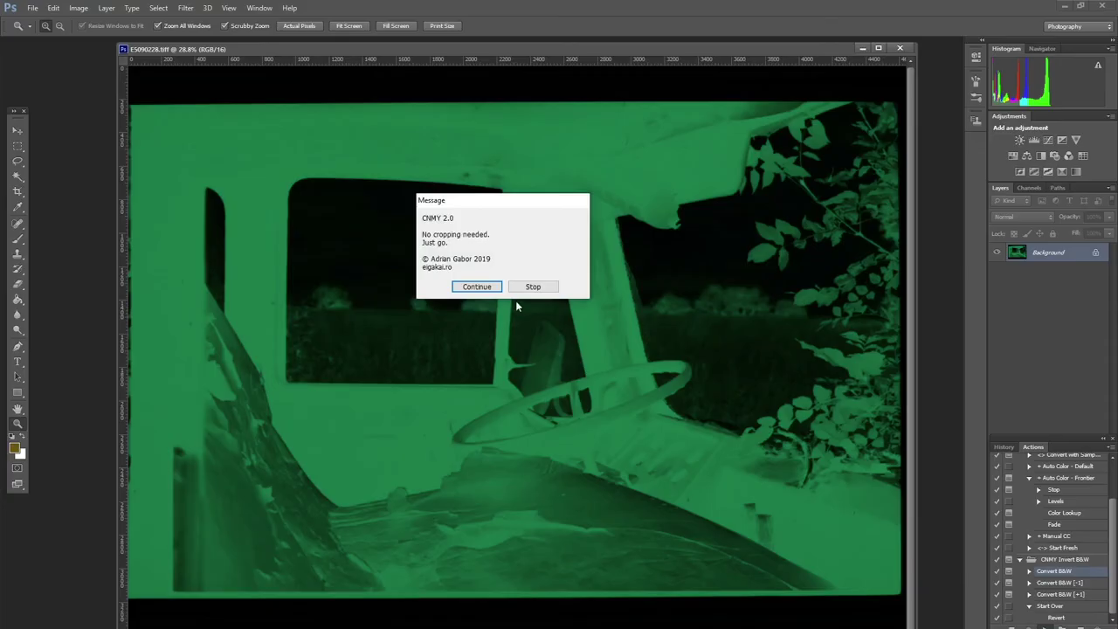
key("Return")
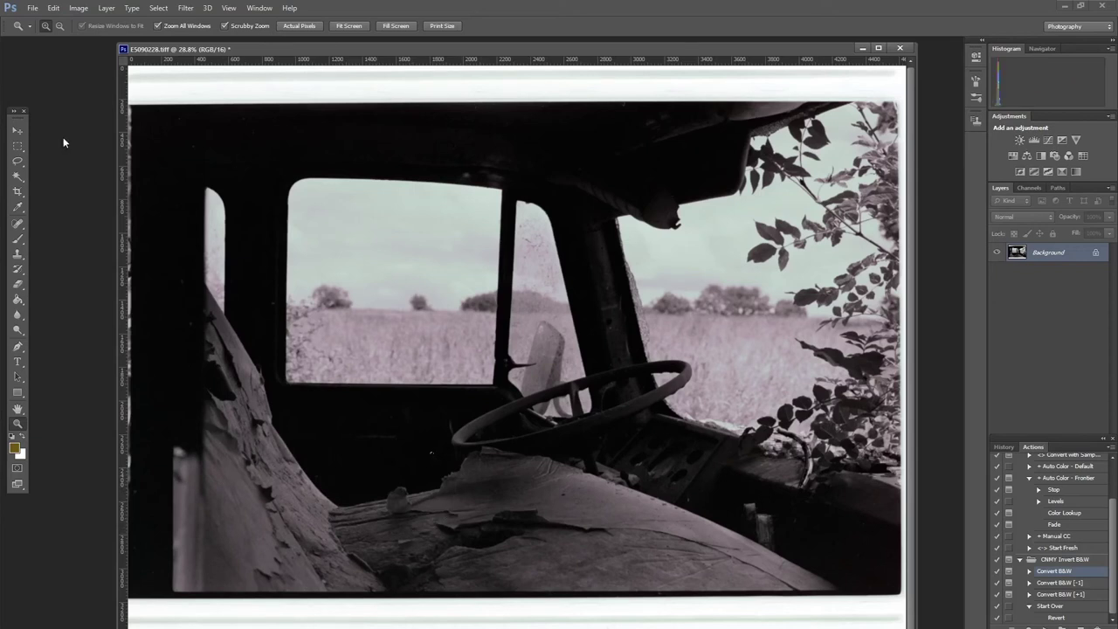
Flip the truck cab canvas horizontally and save the file
left_click(80, 8)
mouse_move(145, 117)
left_click(253, 165)
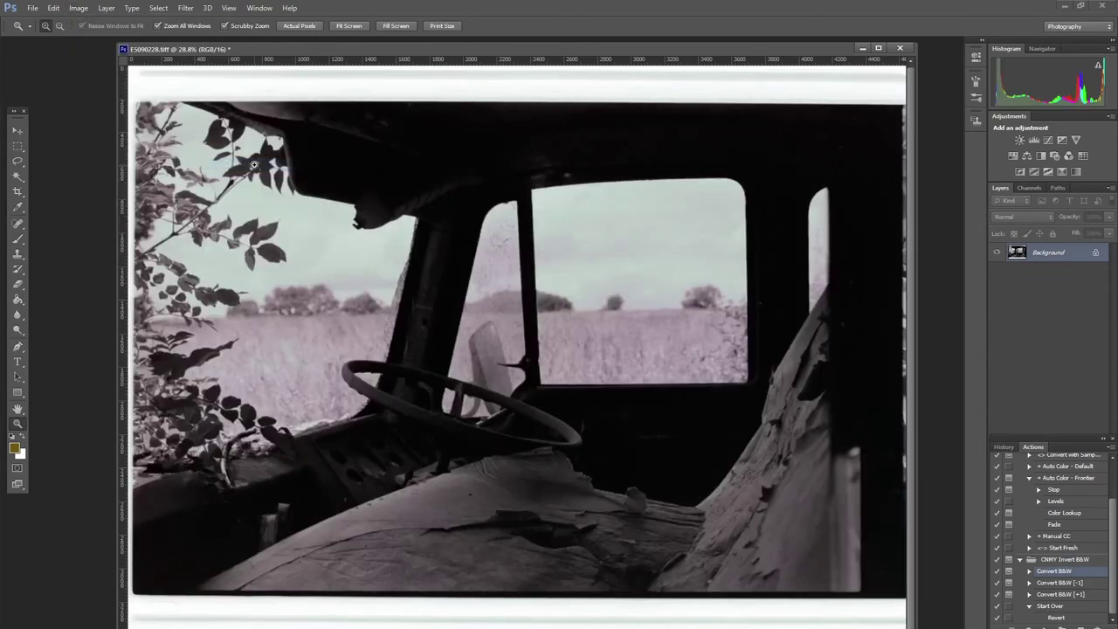
left_click(30, 9)
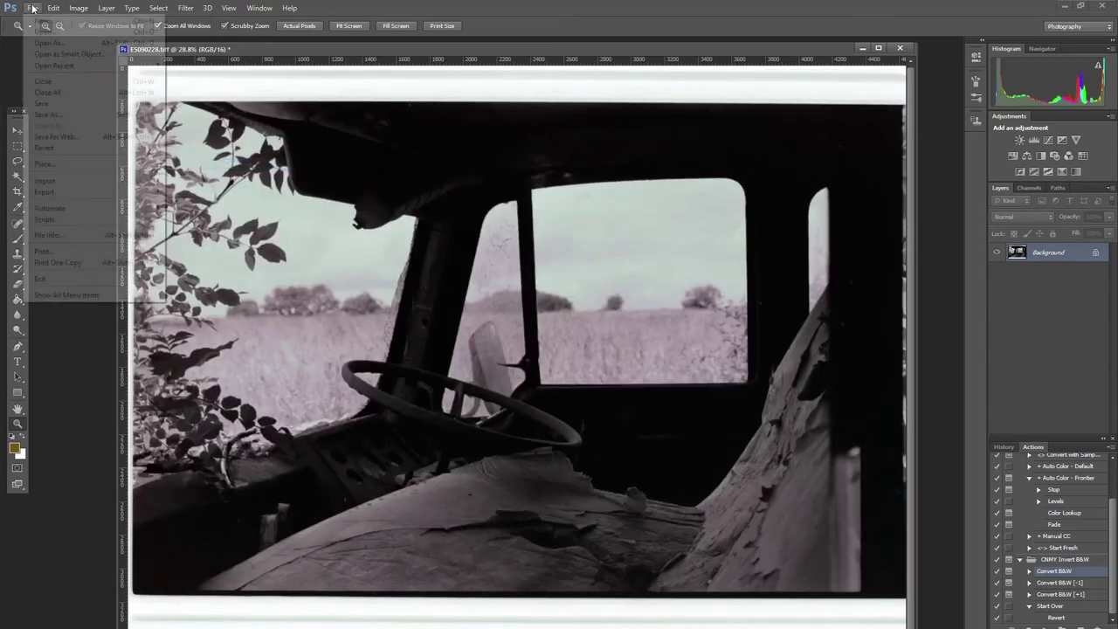
left_click(51, 107)
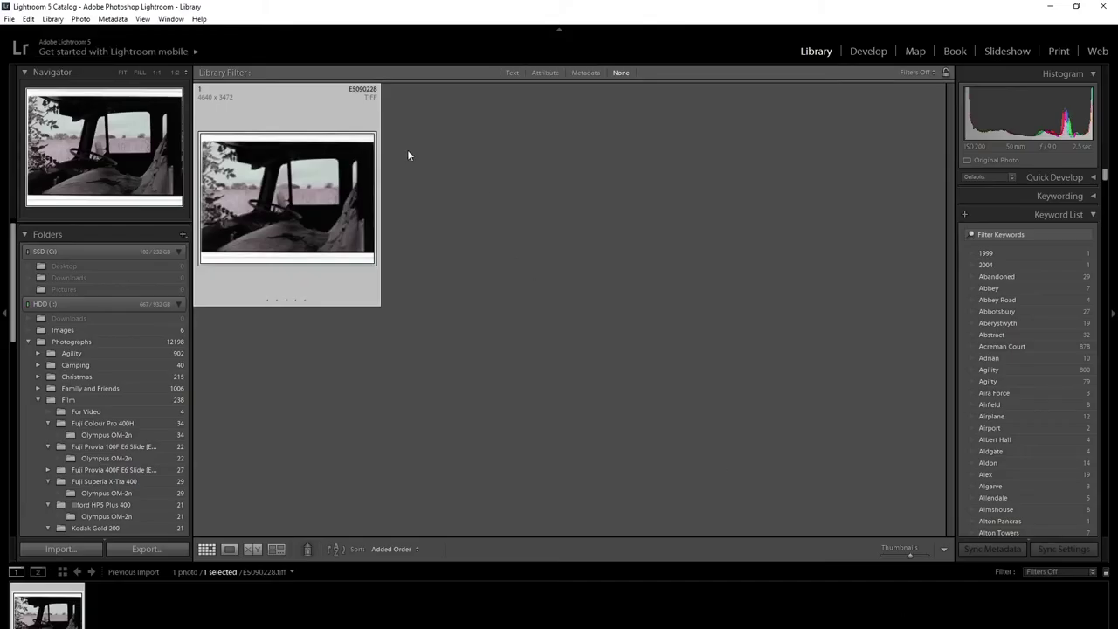
In Develop, level the truck photo along its bottom edge and crop out the white film borders
double_click(327, 113)
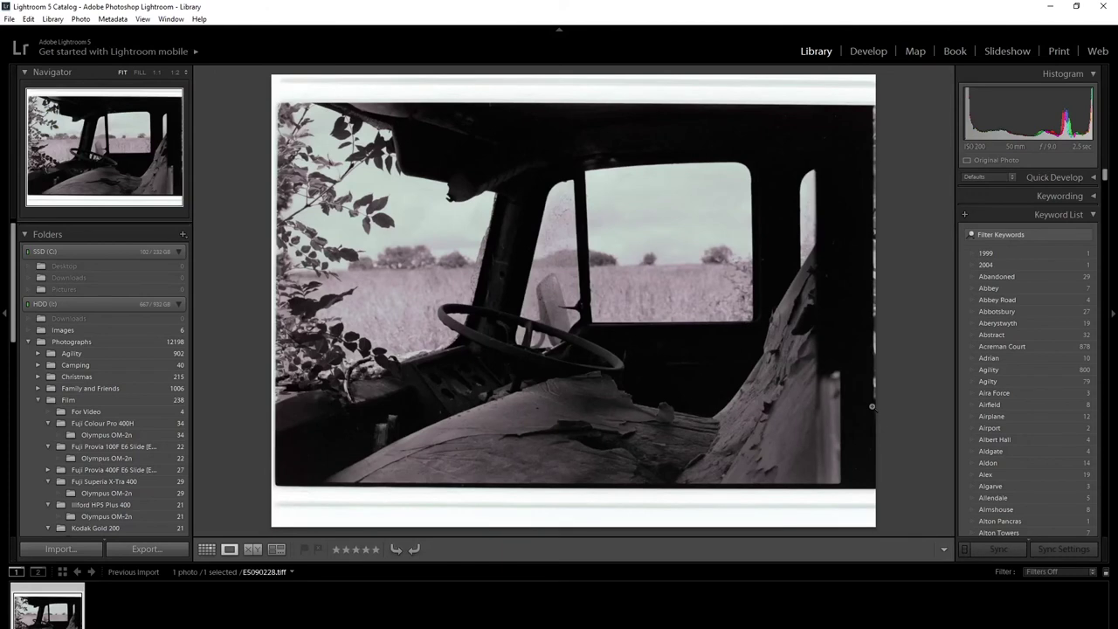
left_click(865, 51)
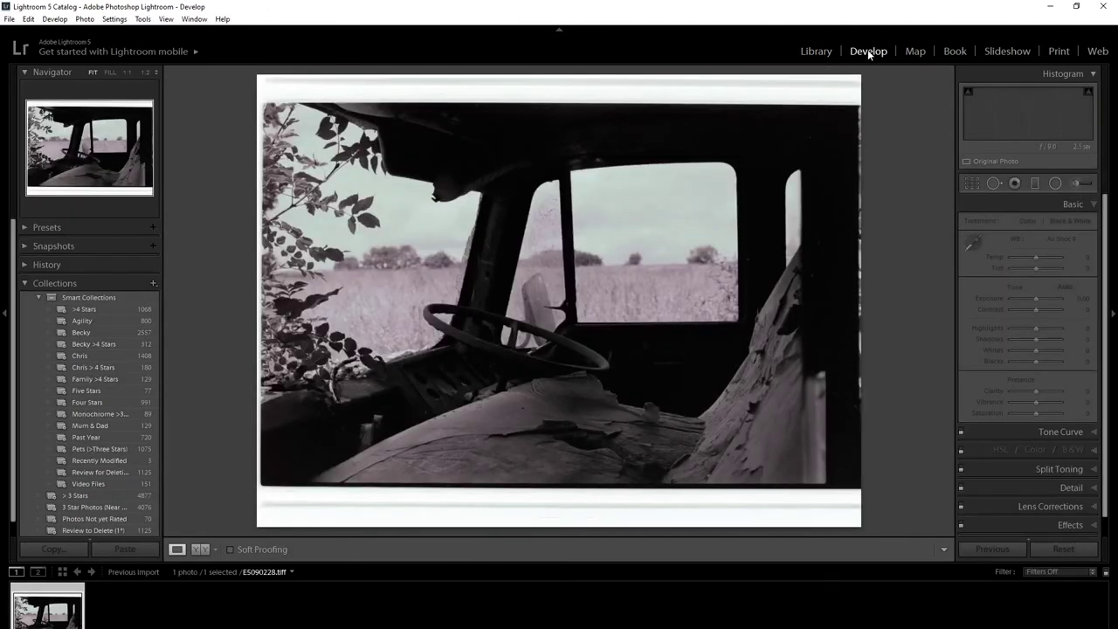
left_click(973, 184)
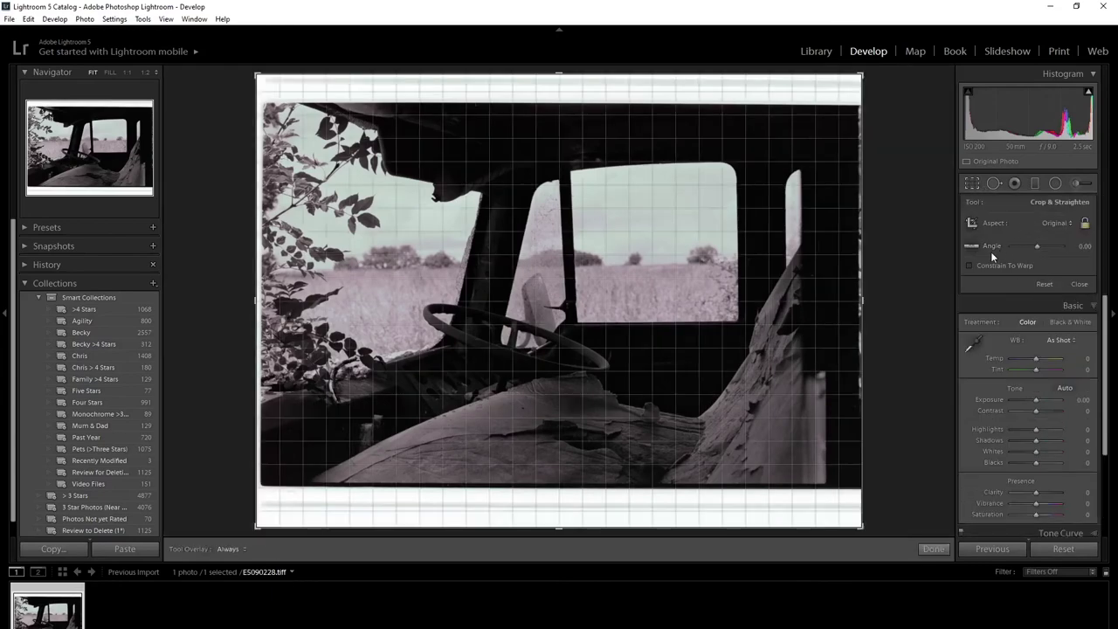
left_click(972, 246)
left_click_drag(821, 482, 273, 487)
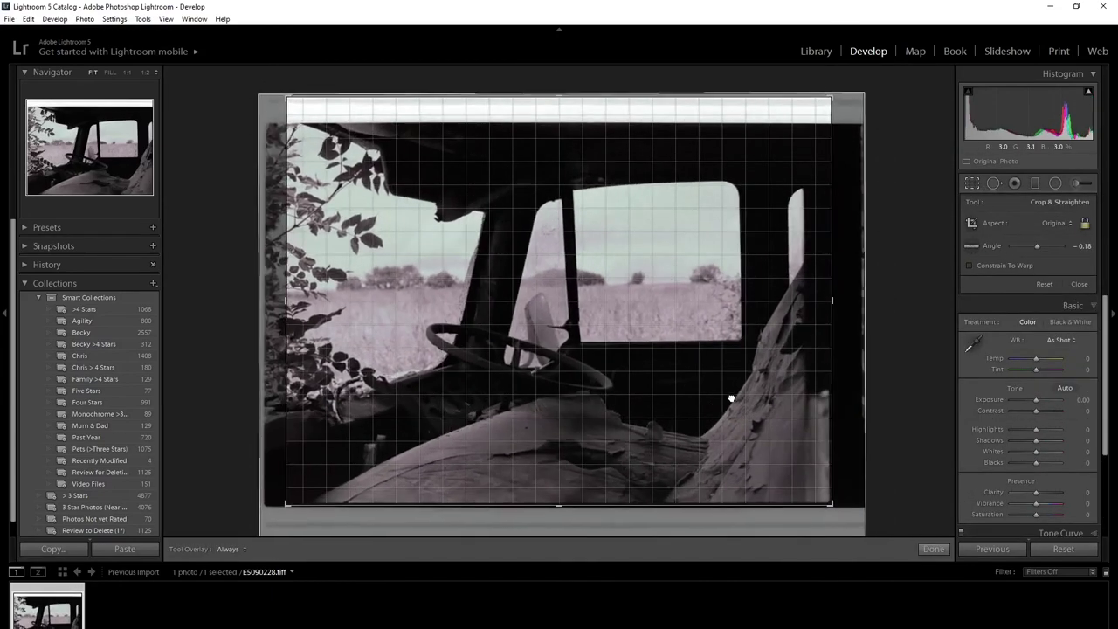
left_click_drag(818, 109, 813, 111)
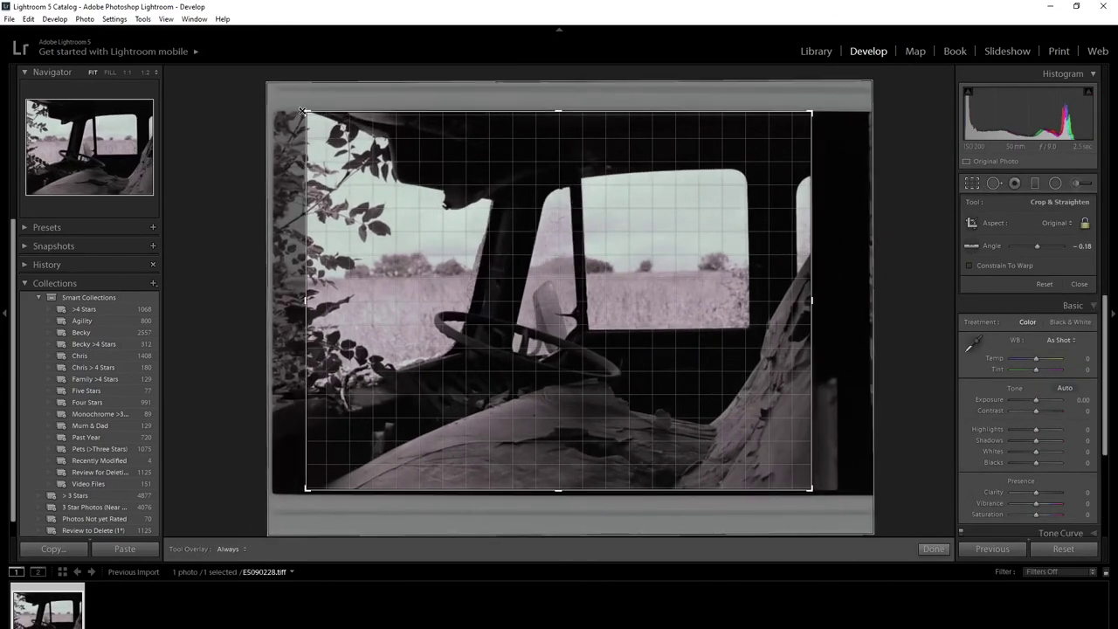
left_click_drag(579, 210, 594, 212)
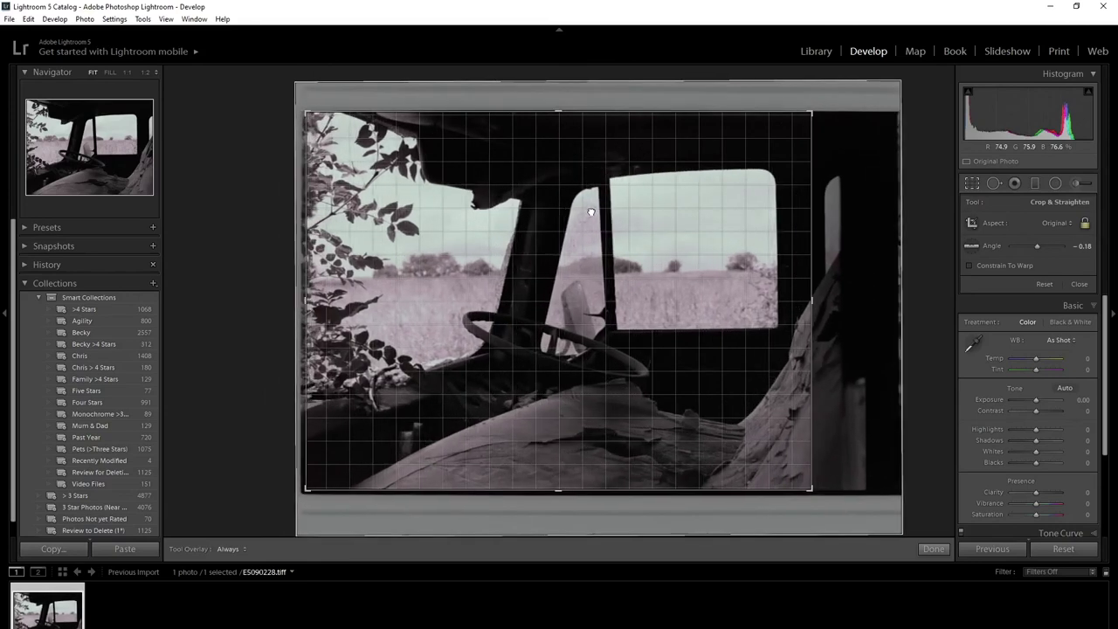
left_click(1080, 284)
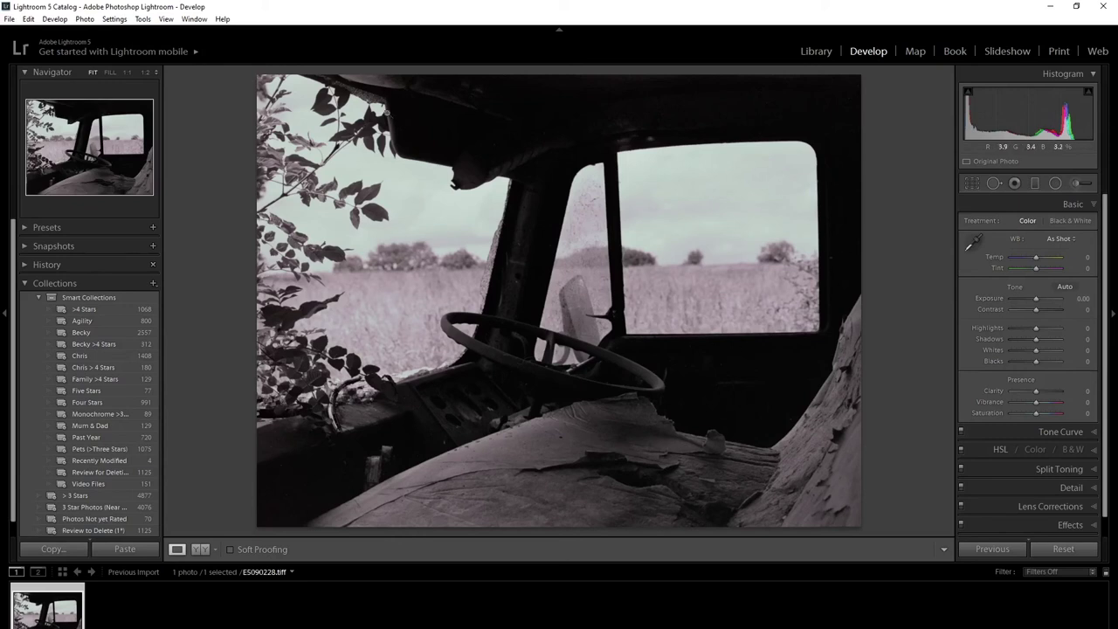
Convert to Black & White with exposure +0.10, highlights -10, shadows +60, whites +40, blacks -5
left_click(1079, 222)
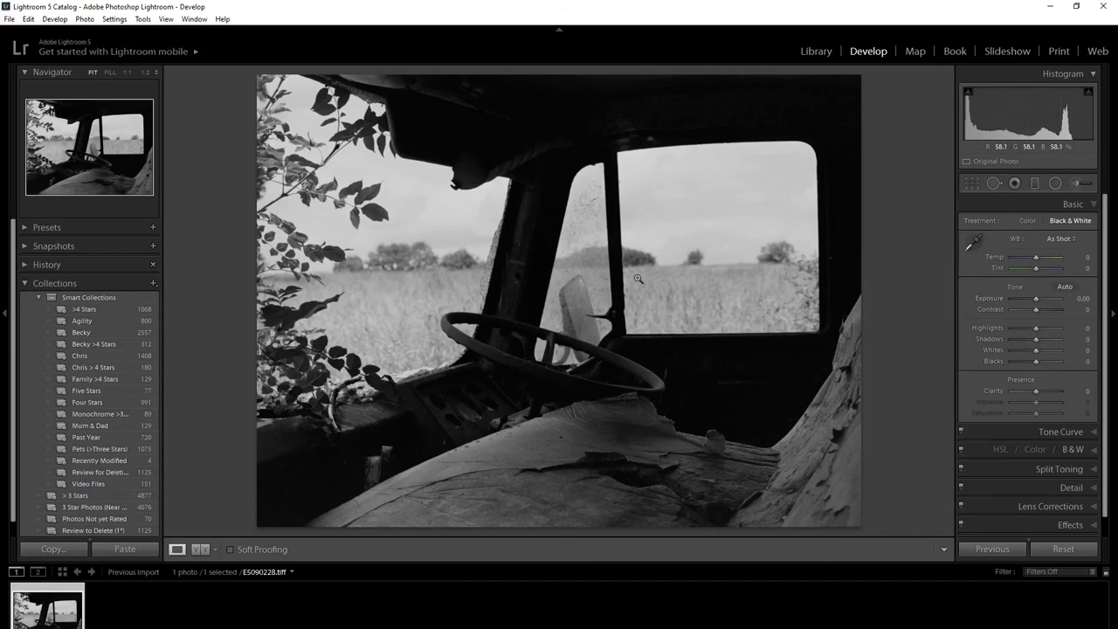
left_click_drag(1036, 299, 1041, 309)
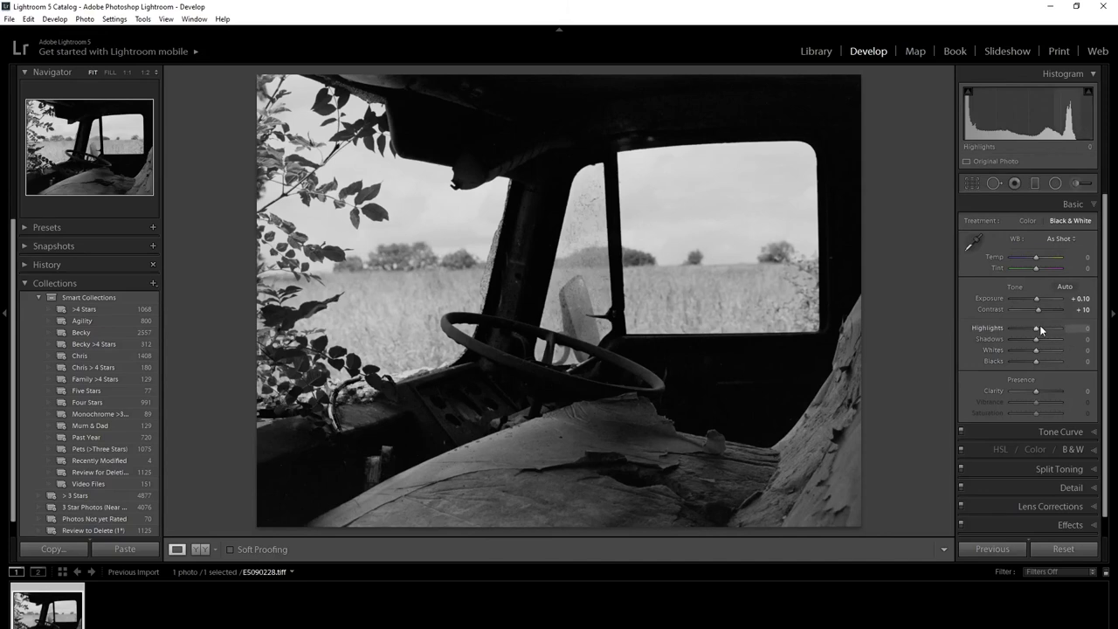
left_click_drag(1028, 332, 1023, 327)
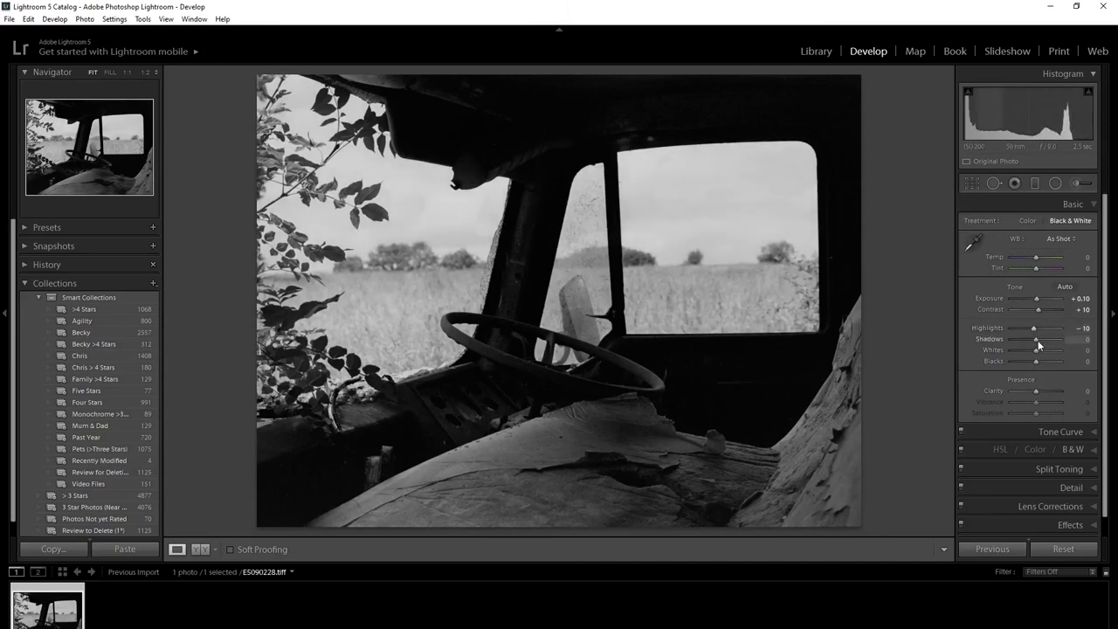
key("Up")
key("Up")
key("Up")
key("Up")
key("Up")
key("Up")
key("Up")
key("Up")
key("Up")
key("Up")
key("Up")
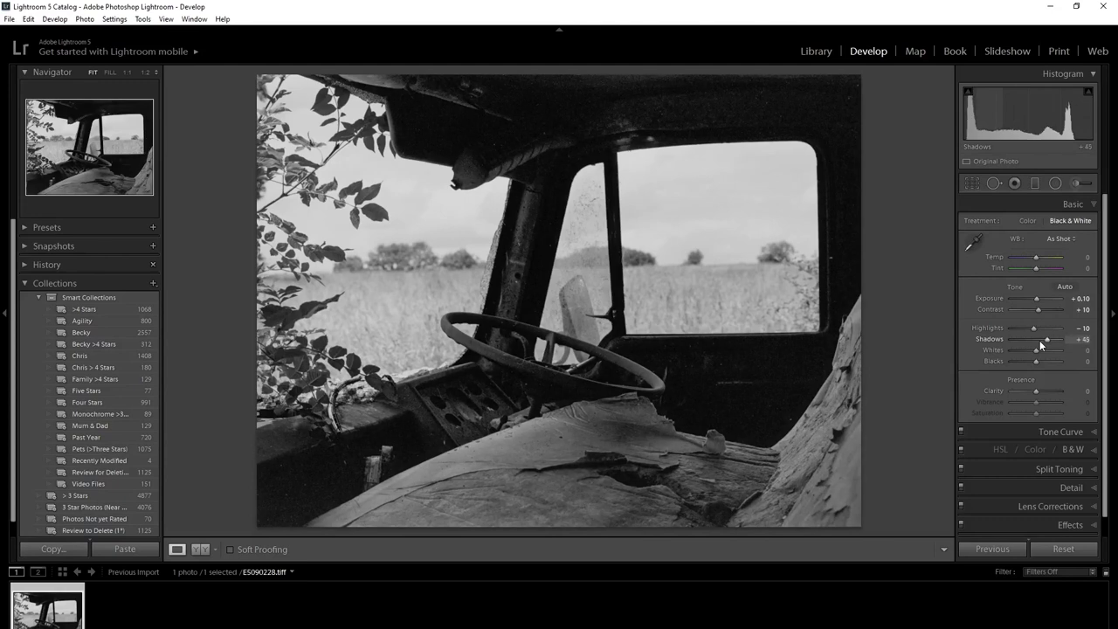
key("Up")
key("Up")
key("Up")
key("Up")
key("Down")
key("Up")
key("Up")
key("Up")
key("Up")
key("Up")
key("Up")
key("Up")
key("Down")
Add clarity +20, adjust the tone curve, and set sharpening masking to 70
key("Up")
key("Up")
key("Up")
key("Up")
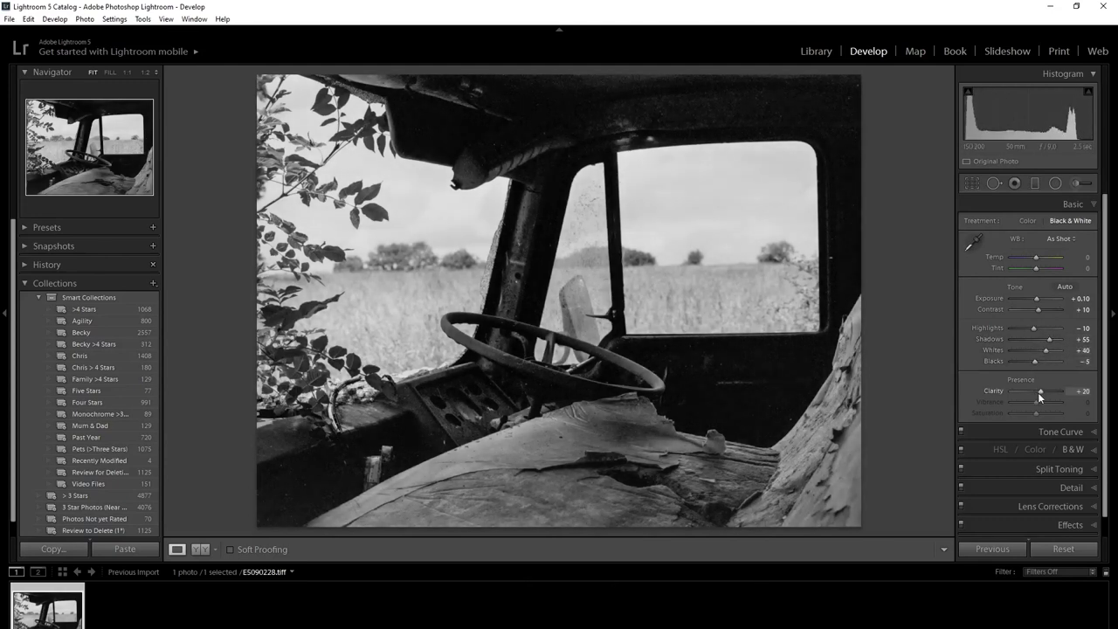
left_click(1080, 434)
key("Up")
key("Up")
key("Up")
key("Up")
key("Up")
key("Up")
key("Up")
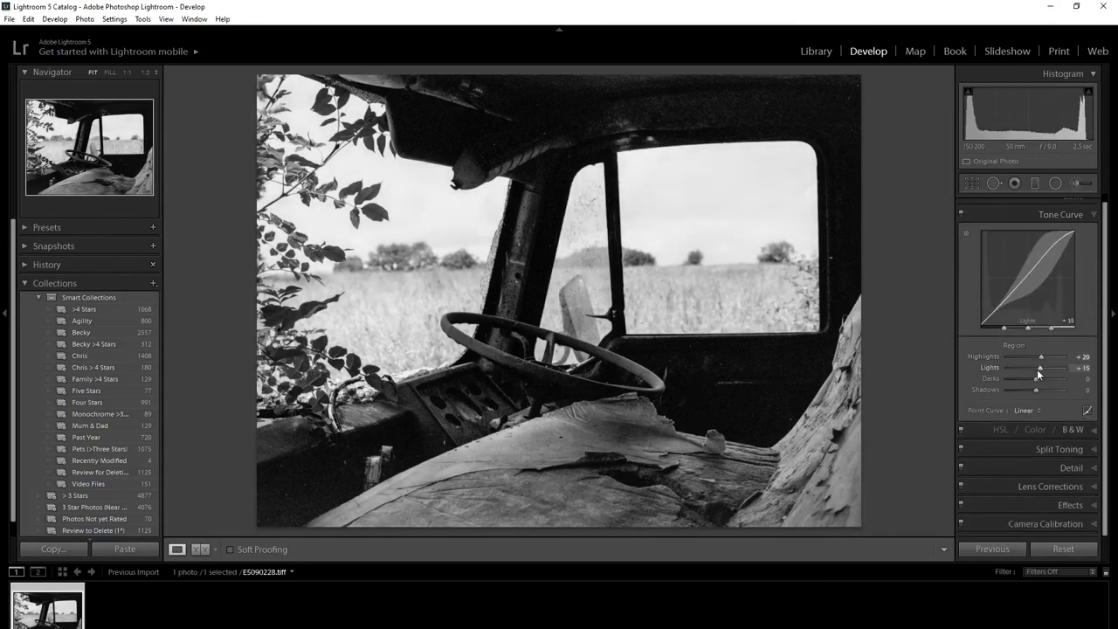
key("Down")
key("Down")
left_click(1071, 467)
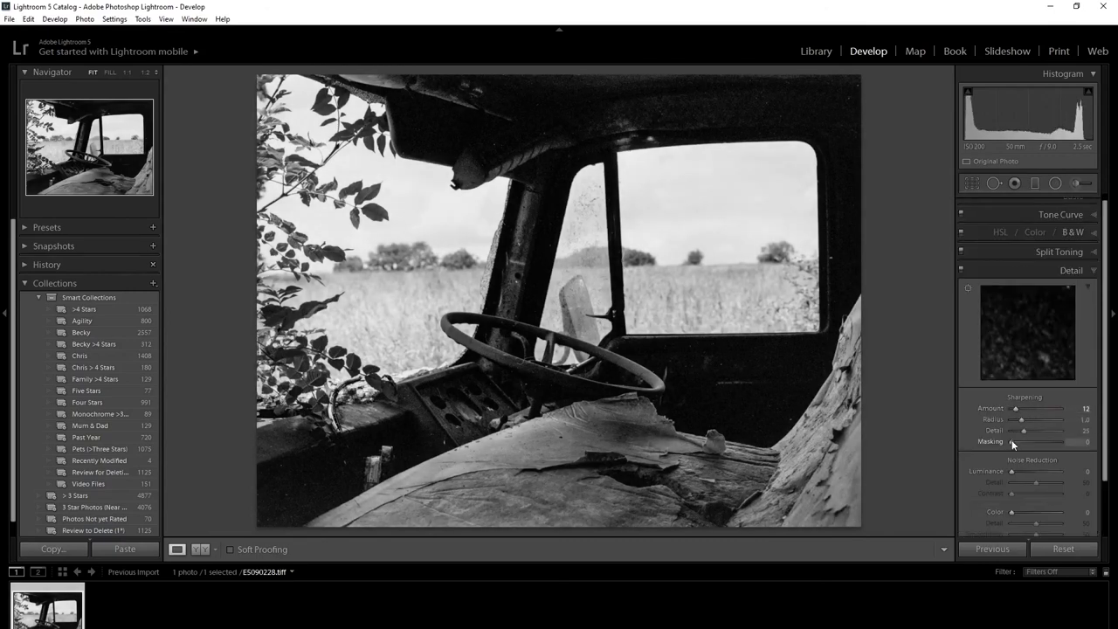
left_click_drag(1012, 444, 1046, 442)
scroll(1091, 508, "down", 2)
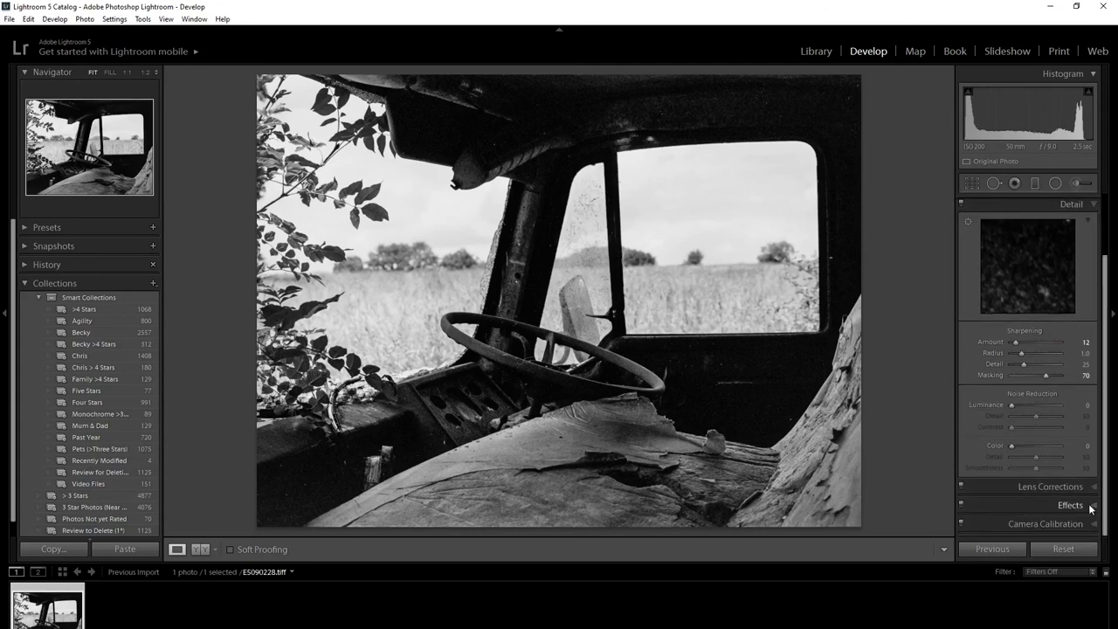
Apply a slight -5 vignette to darken the photo edges
left_click(1090, 506)
key("Down")
key("Up")
key("Down")
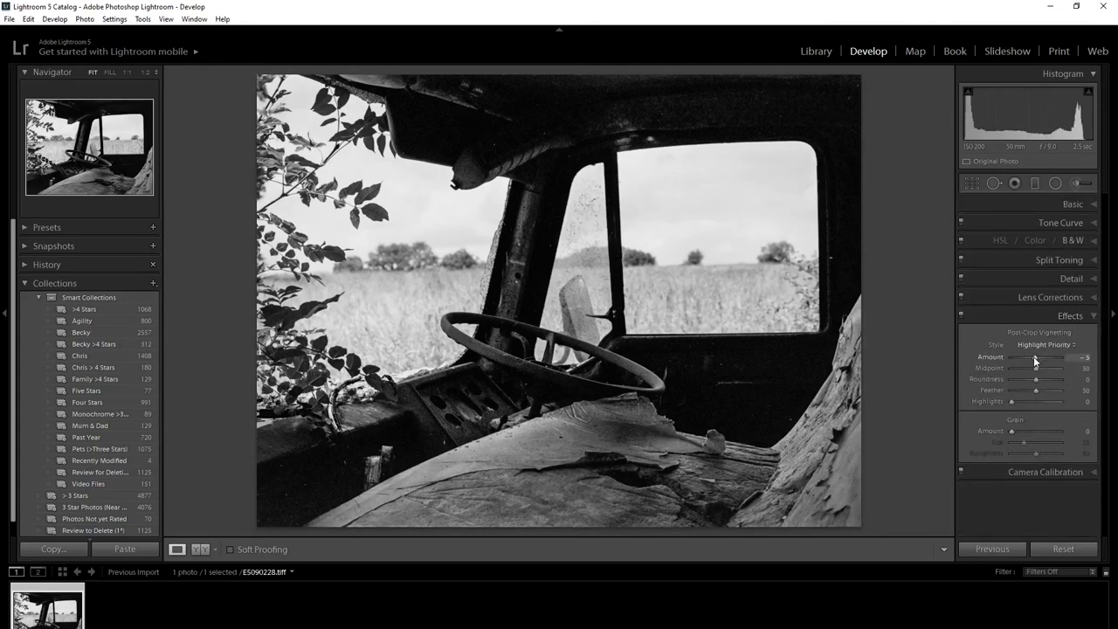
key("Down")
key("Up")
key("Up")
left_click(1073, 204)
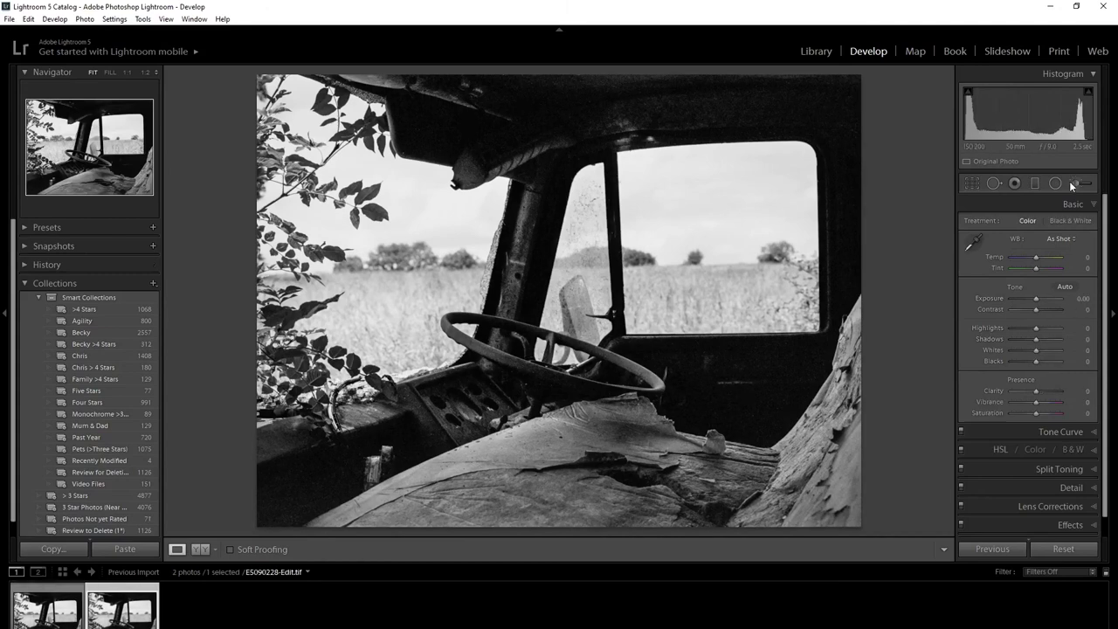
Set a size-12 Adjustment Brush to lower exposure and highlights, and paint over the window sky
left_click(1077, 183)
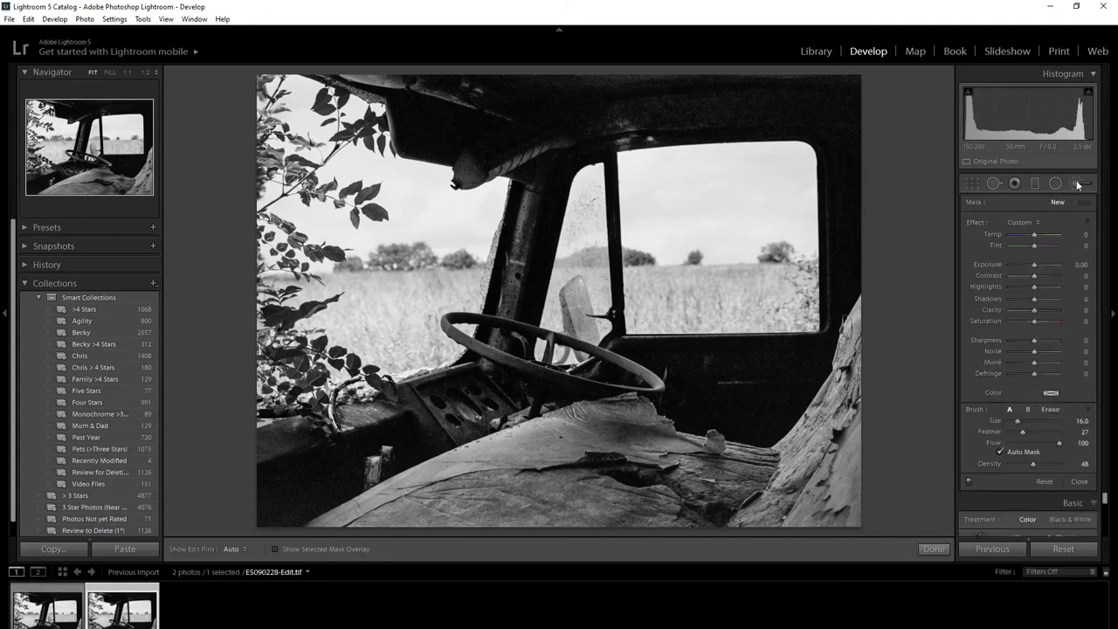
left_click_drag(1020, 266, 1026, 285)
key("bracketleft")
key("h")
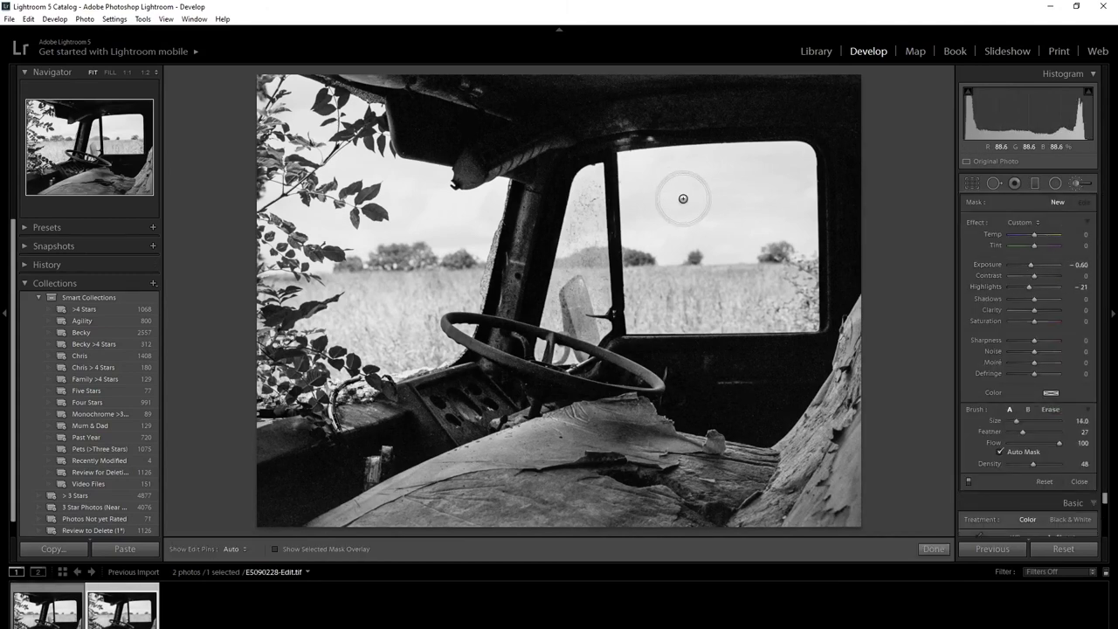
mouse_move(679, 195)
left_mouse_down()
mouse_move(651, 176)
mouse_move(791, 159)
mouse_move(800, 223)
mouse_move(802, 195)
mouse_move(655, 248)
left_mouse_up()
Retune the brush darkening and paint the window sky edges and treeline sky, then finish
double_click(986, 287)
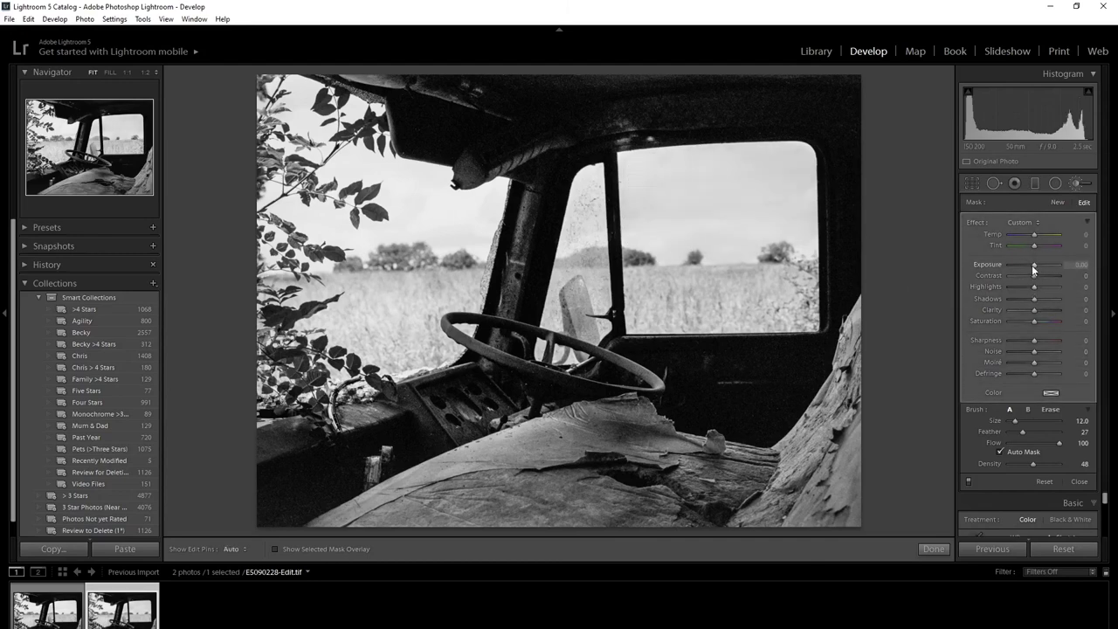
left_click_drag(1031, 264, 1027, 285)
key("h")
key("bracketright")
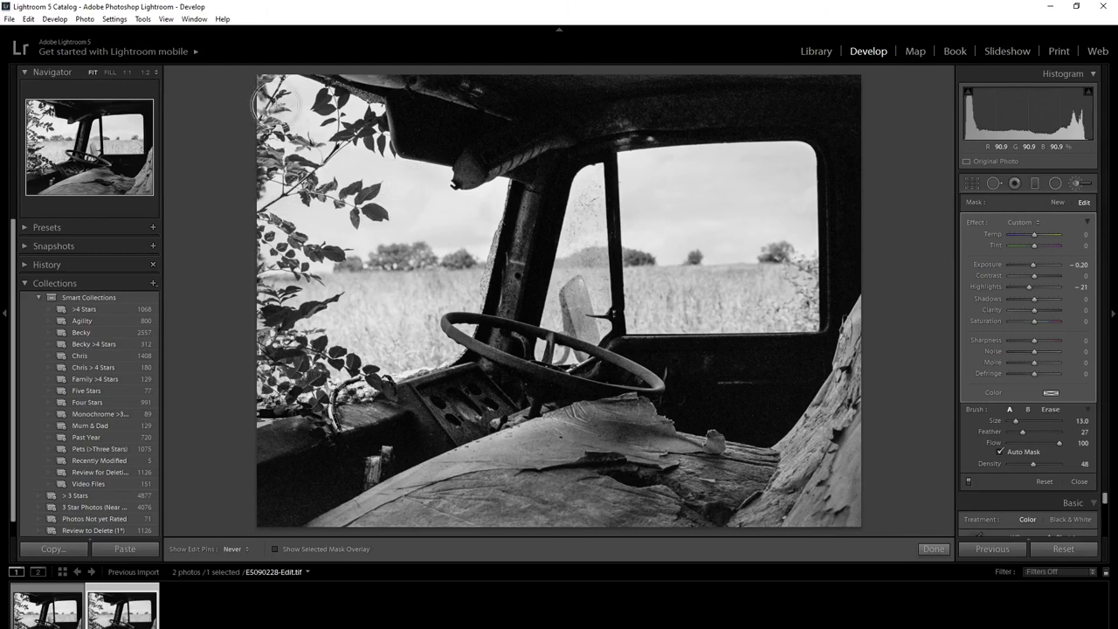
mouse_move(1029, 286)
left_mouse_down()
mouse_move(1031, 267)
mouse_move(1027, 286)
left_mouse_up()
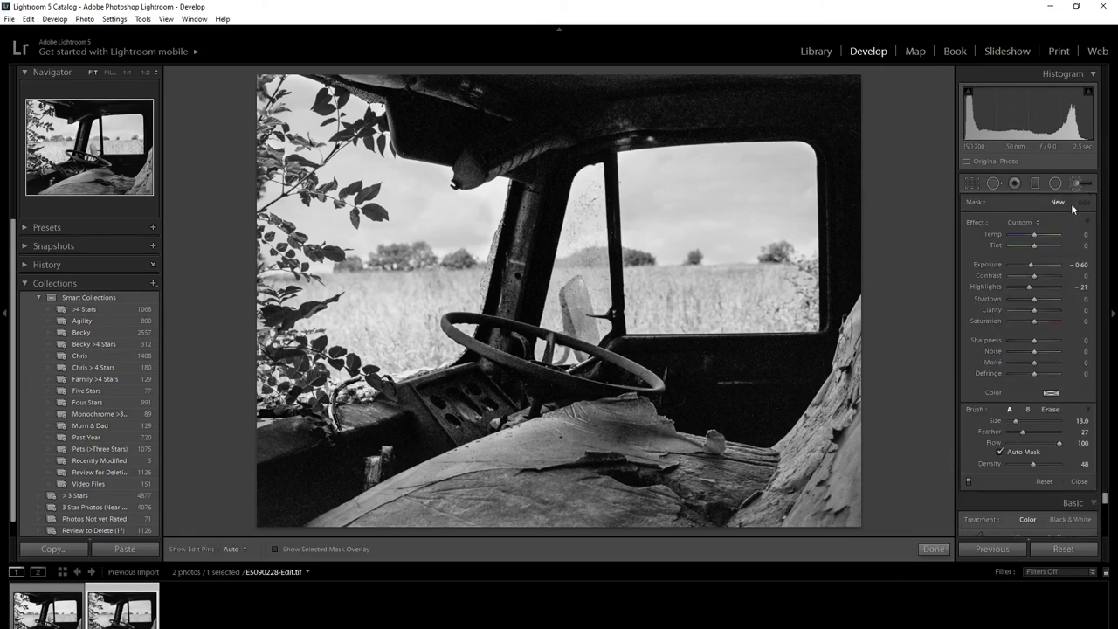
mouse_move(795, 165)
left_mouse_down()
mouse_move(791, 246)
mouse_move(641, 249)
mouse_move(636, 182)
mouse_move(669, 161)
mouse_move(798, 181)
left_mouse_up()
scroll(798, 180, "down", 7)
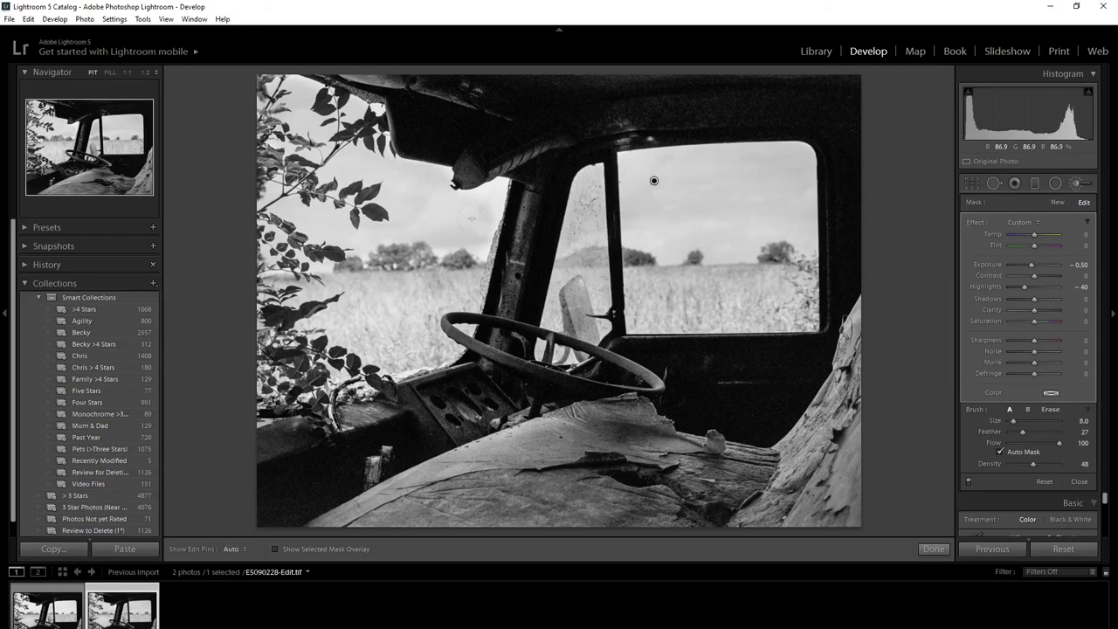
scroll(443, 249, "up", 3)
mouse_move(443, 250)
left_mouse_down()
mouse_move(271, 262)
mouse_move(442, 179)
mouse_move(338, 101)
mouse_move(263, 229)
mouse_move(328, 153)
left_mouse_up()
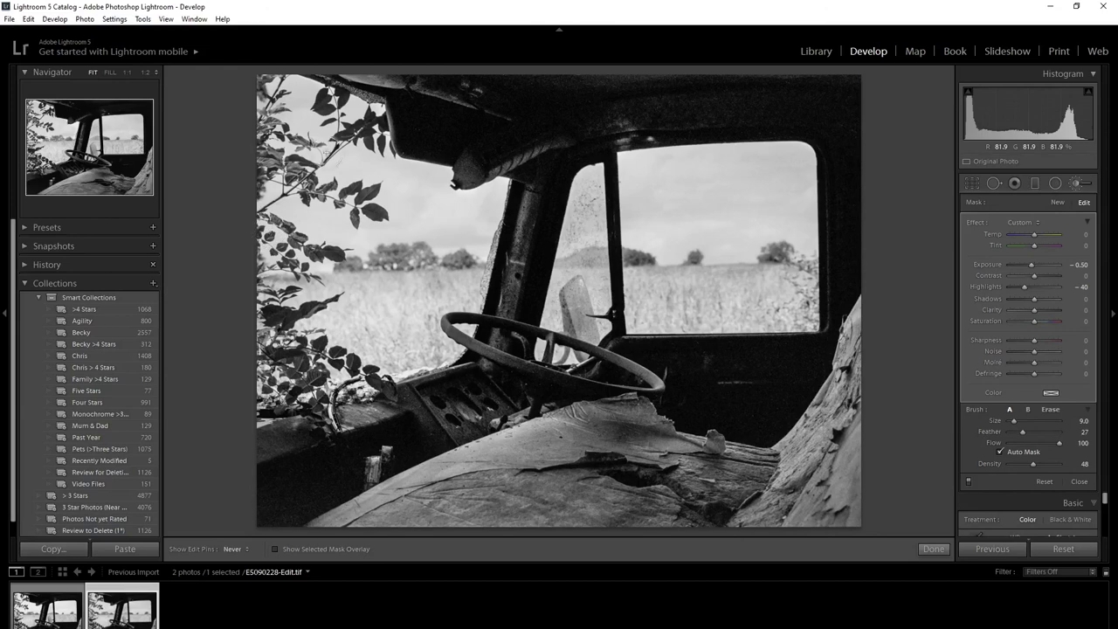
left_click(1080, 481)
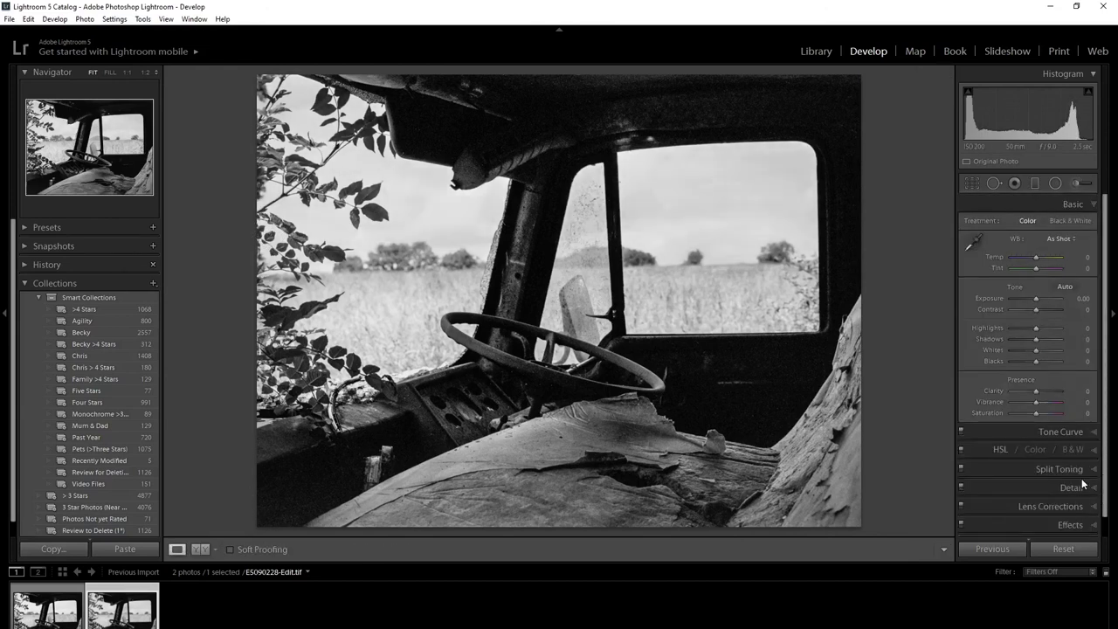